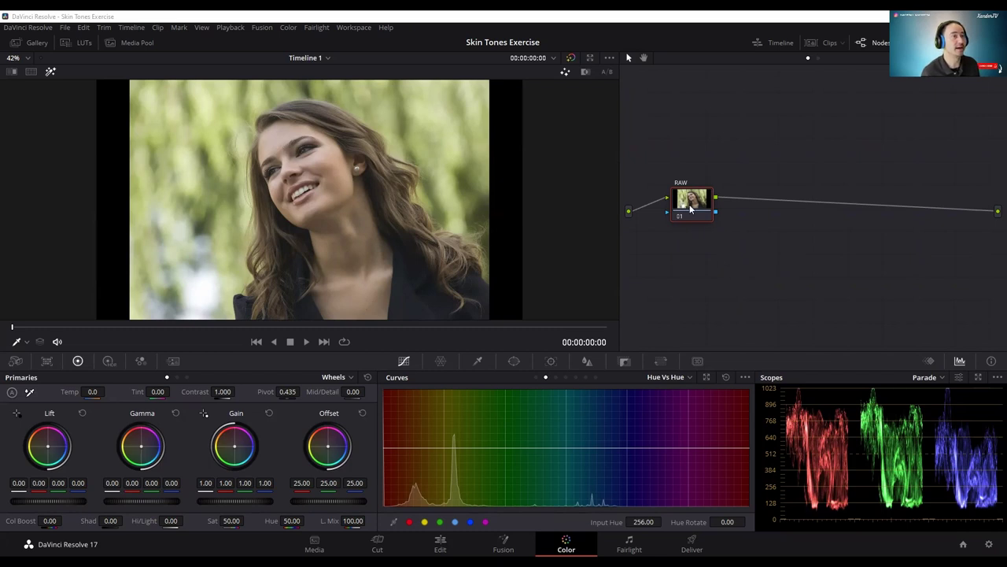
{"action": "left_click_drag", "start_coordinate": [690, 207], "coordinate": [683, 225]}
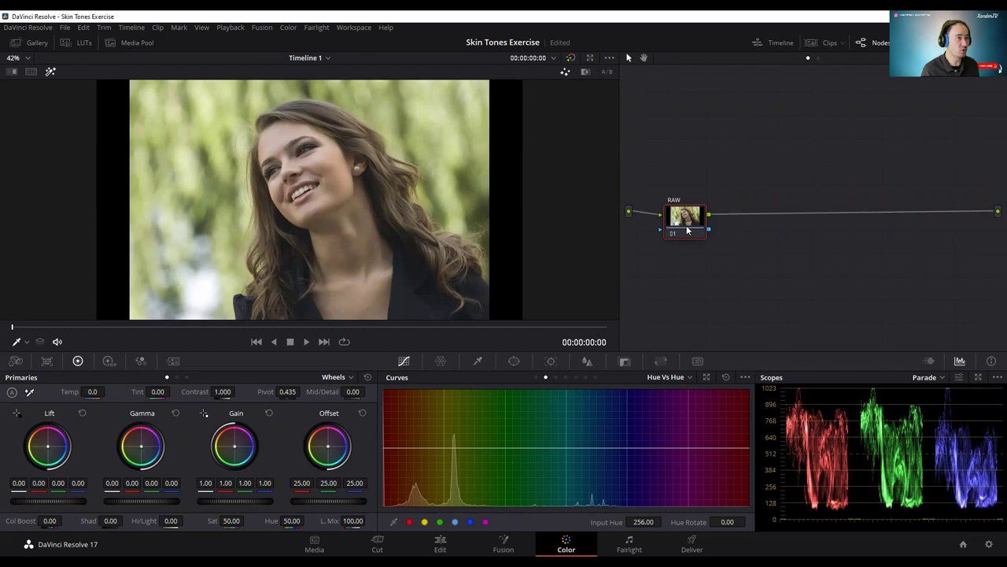
{"action": "left_click_drag", "start_coordinate": [686, 232], "coordinate": [683, 209]}
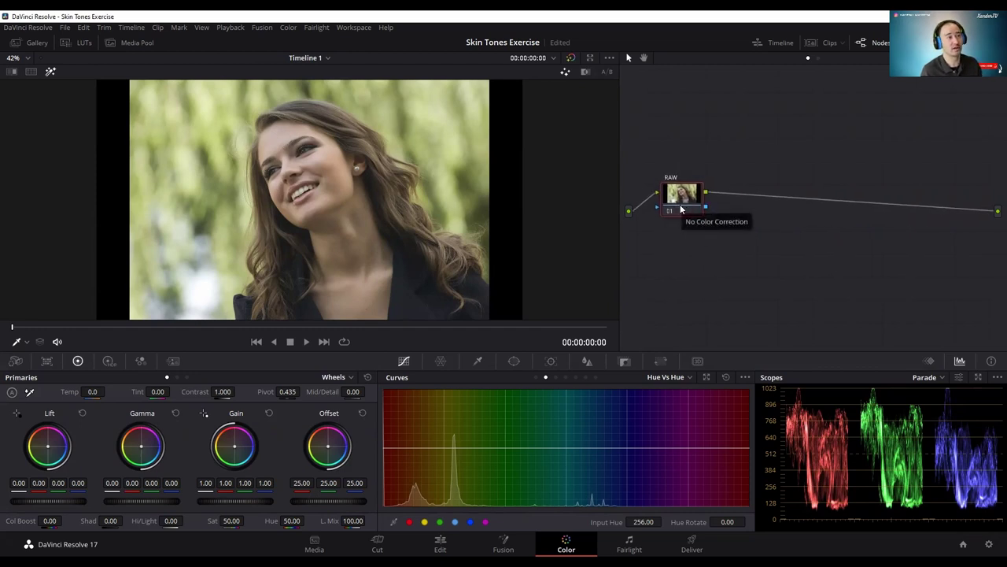
{"action": "left_click_drag", "start_coordinate": [680, 206], "coordinate": [678, 222]}
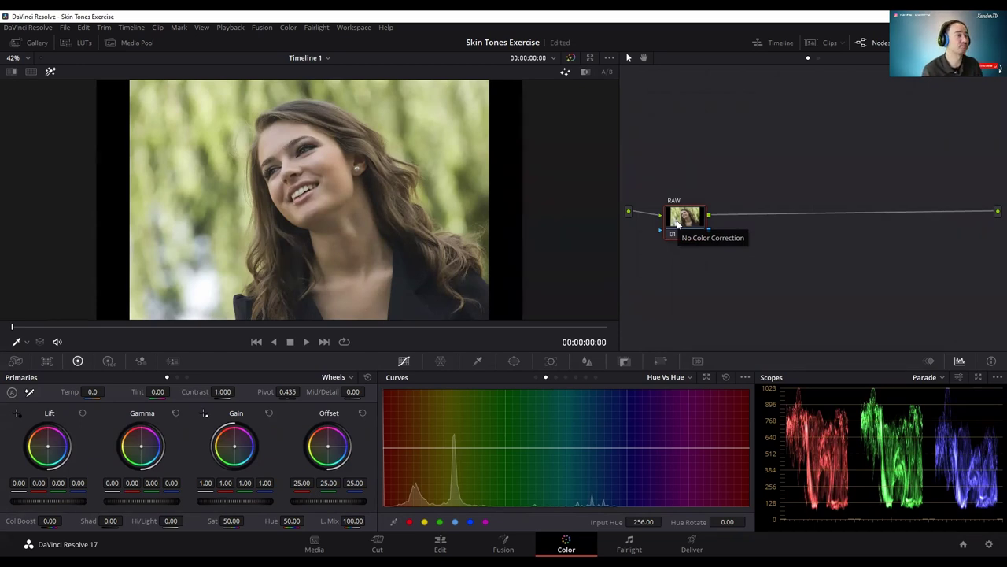
Add a serial node after the RAW node and label it Primary.
{"action": "right_click", "coordinate": [696, 222]}
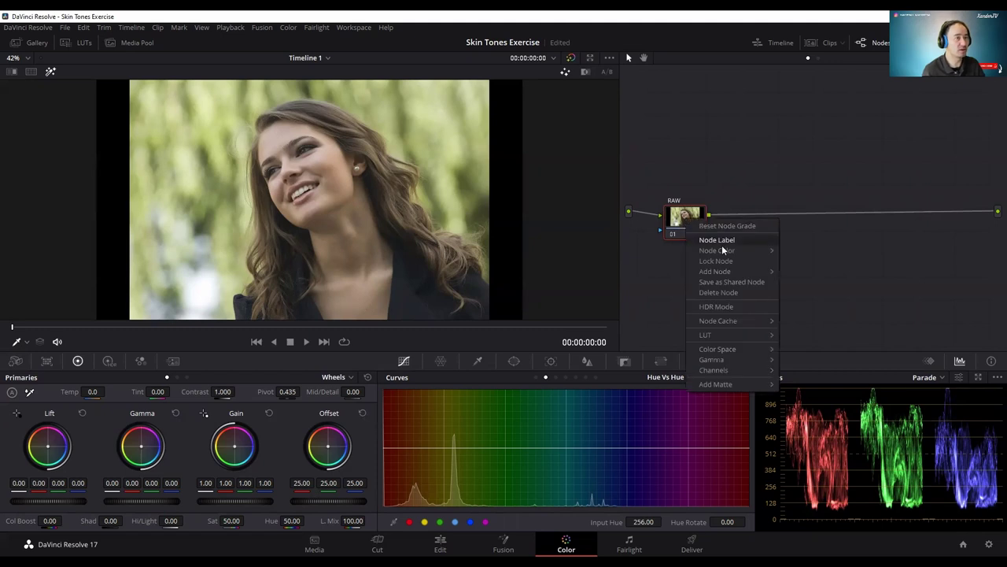
{"action": "mouse_move", "coordinate": [724, 272]}
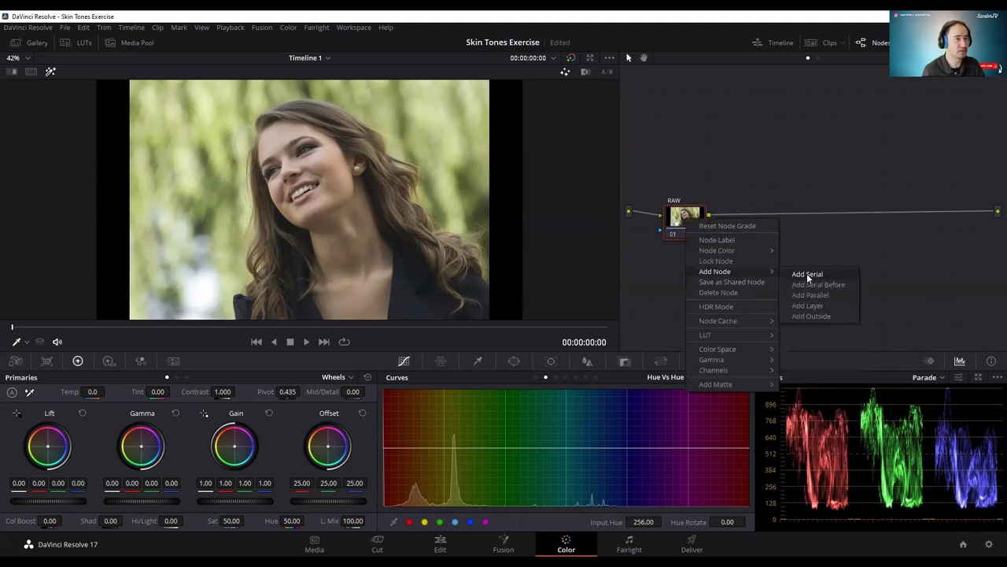
{"action": "left_click", "coordinate": [807, 275]}
{"action": "right_click", "coordinate": [750, 223]}
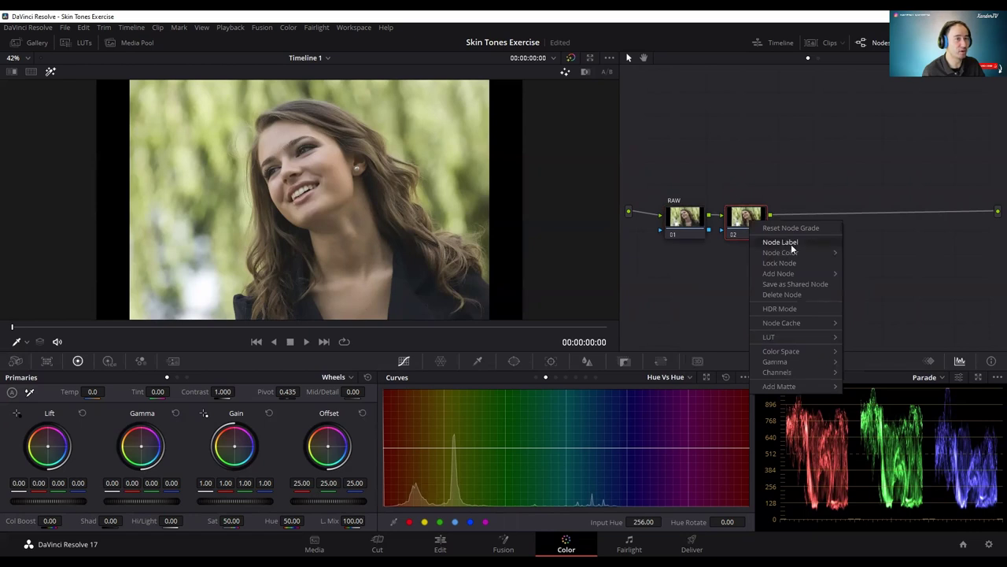
{"action": "left_click", "coordinate": [787, 242]}
{"action": "type", "text": "Pr"}
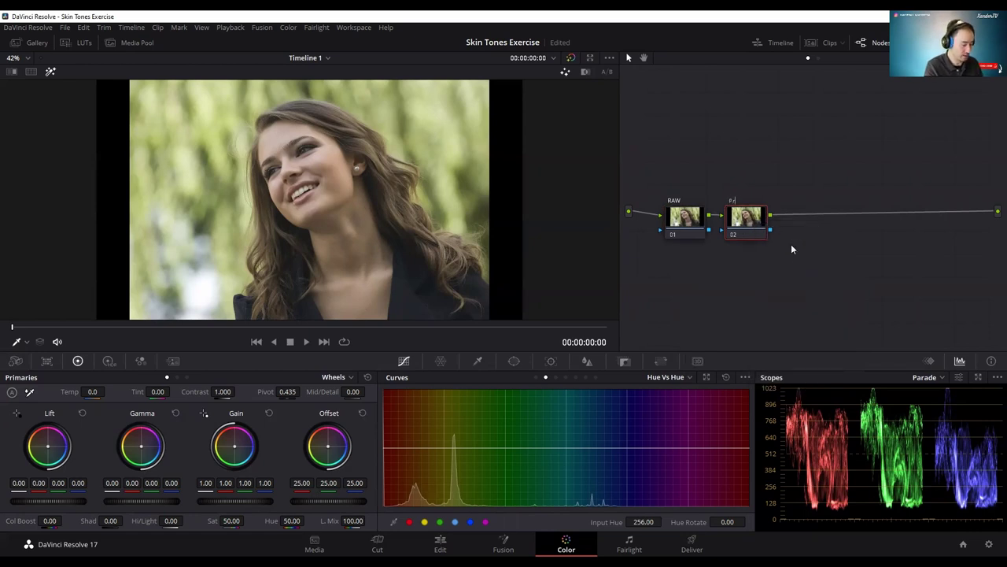
{"action": "type", "text": "imary"}
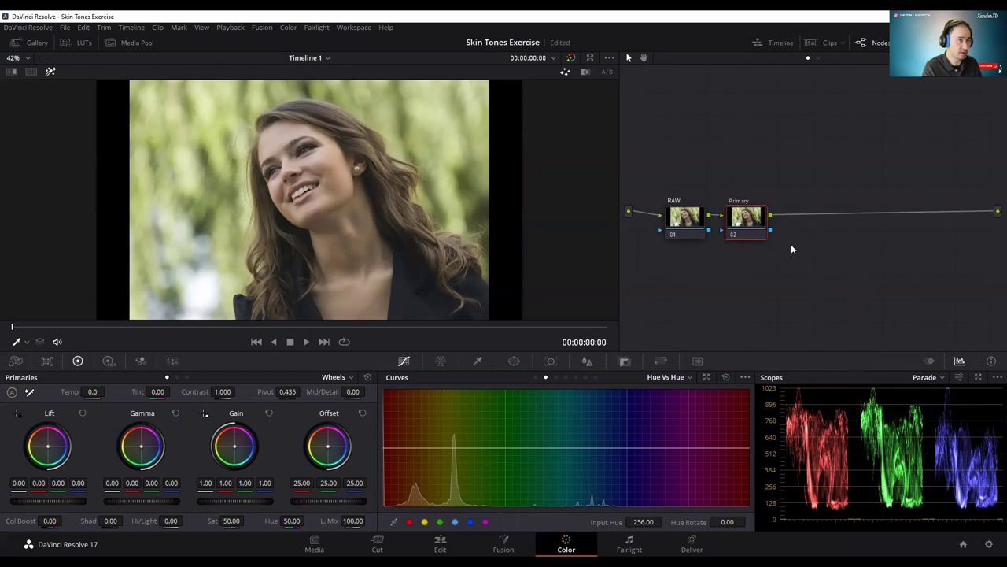
{"action": "key", "text": "Return"}
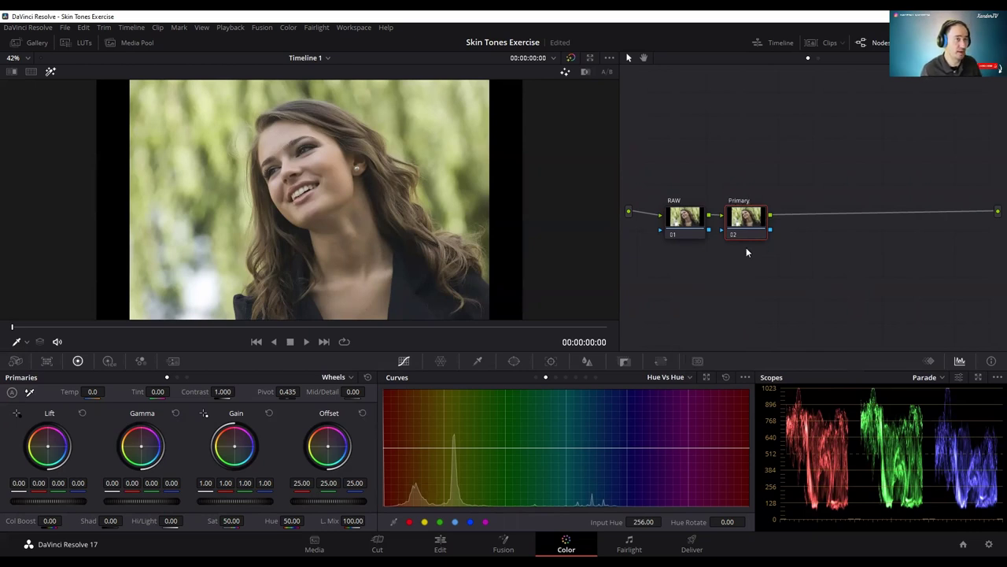
Offset the Primary node above and to the right of the RAW node, and save the project.
{"action": "left_click_drag", "start_coordinate": [688, 227], "coordinate": [732, 203]}
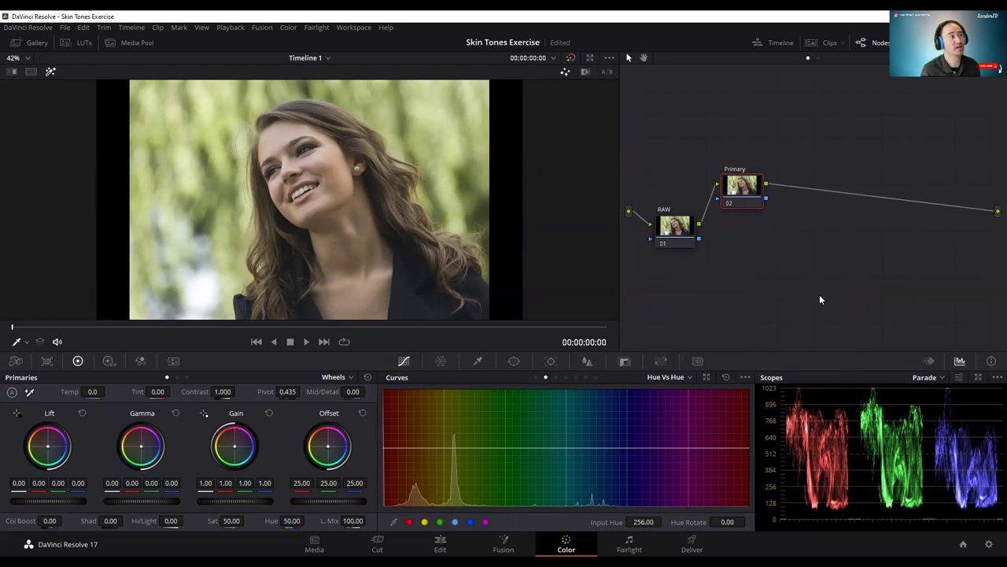
{"action": "key", "text": "ctrl+s"}
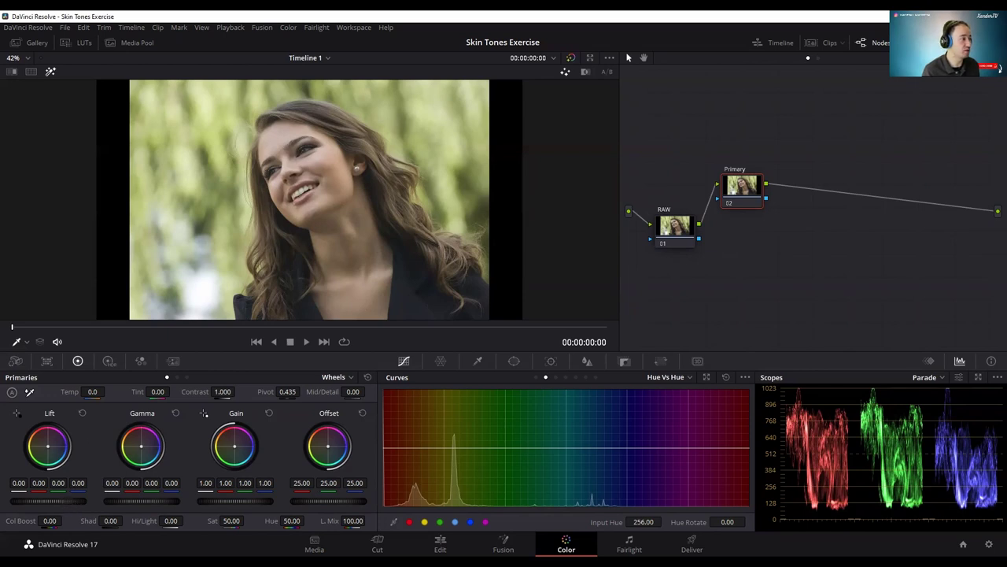
Set the Primary node's lift to -0.09, gamma to 0.03 and contrast to 1.058.
{"action": "left_click_drag", "start_coordinate": [47, 500], "coordinate": [31, 501]}
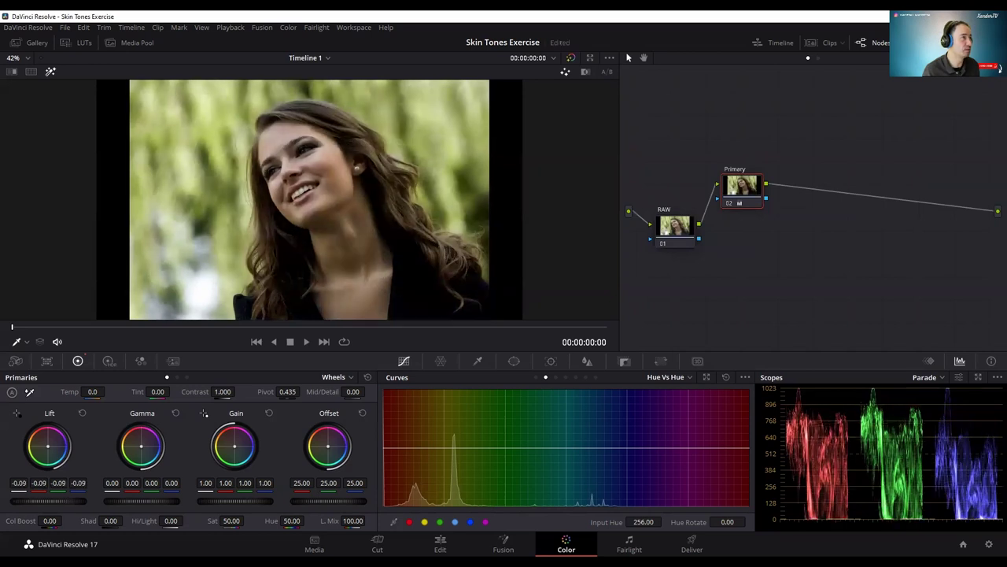
{"action": "key", "text": "ctrl+z"}
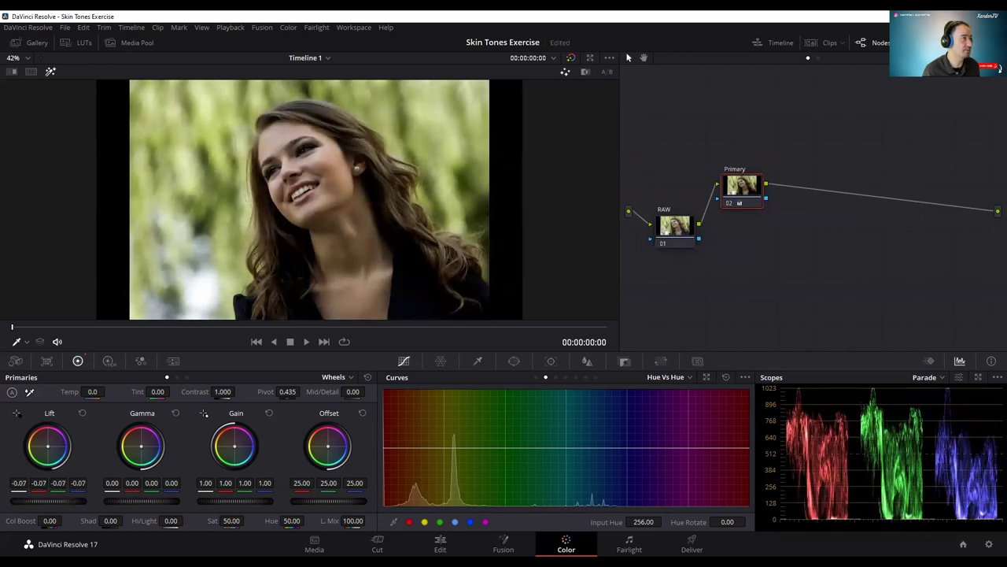
{"action": "left_click_drag", "start_coordinate": [142, 500], "coordinate": [170, 500]}
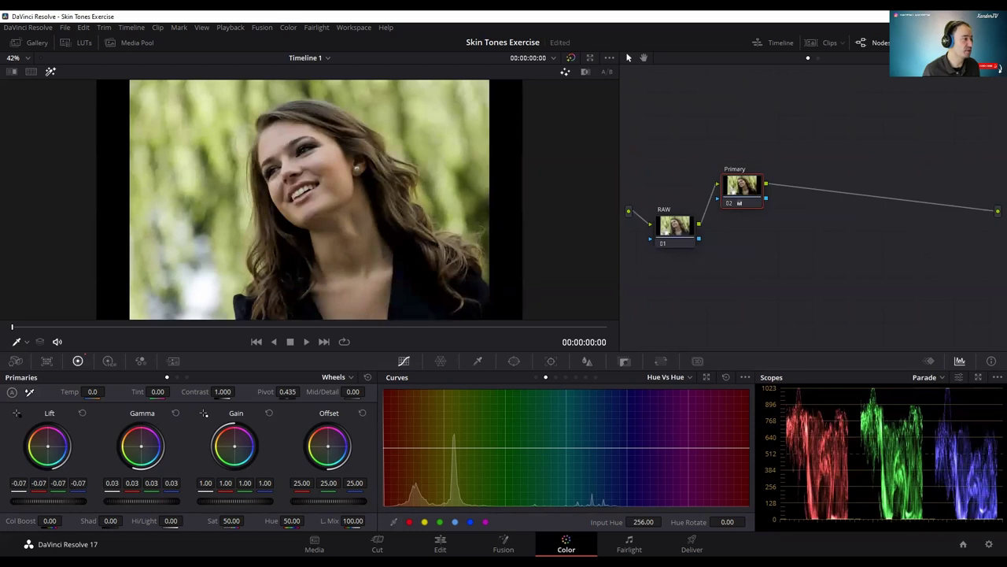
{"action": "left_click_drag", "start_coordinate": [48, 501], "coordinate": [42, 500]}
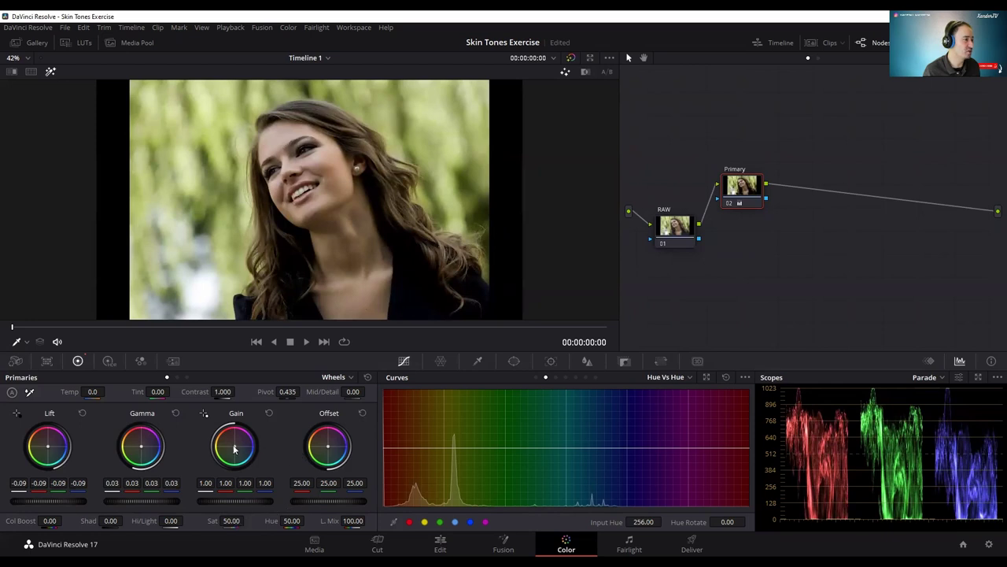
{"action": "left_click_drag", "start_coordinate": [224, 391], "coordinate": [259, 391]}
Compare the image with and without the Primary grade by toggling the node off and on.
{"action": "key", "text": "ctrl+d"}
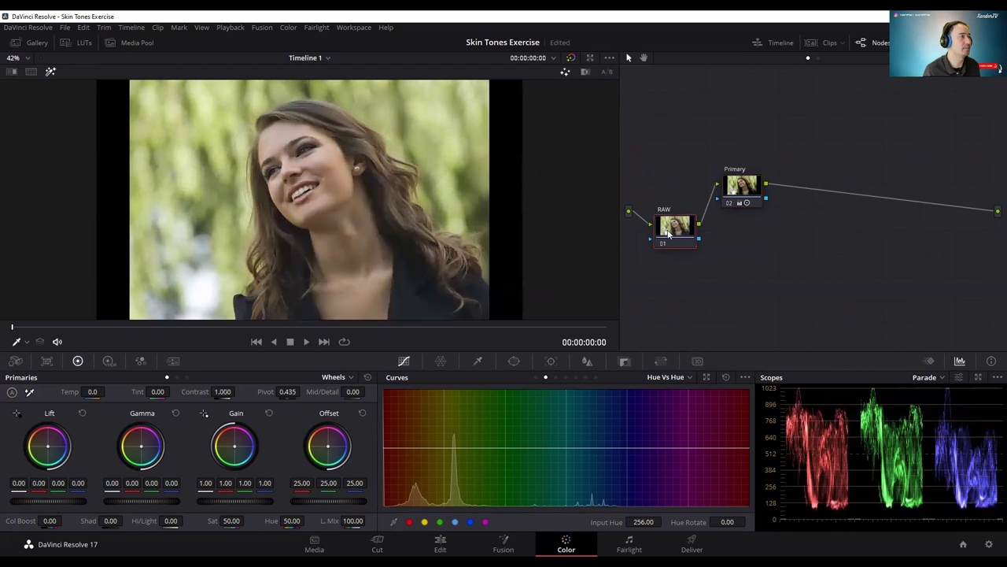
{"action": "key", "text": "ctrl+d"}
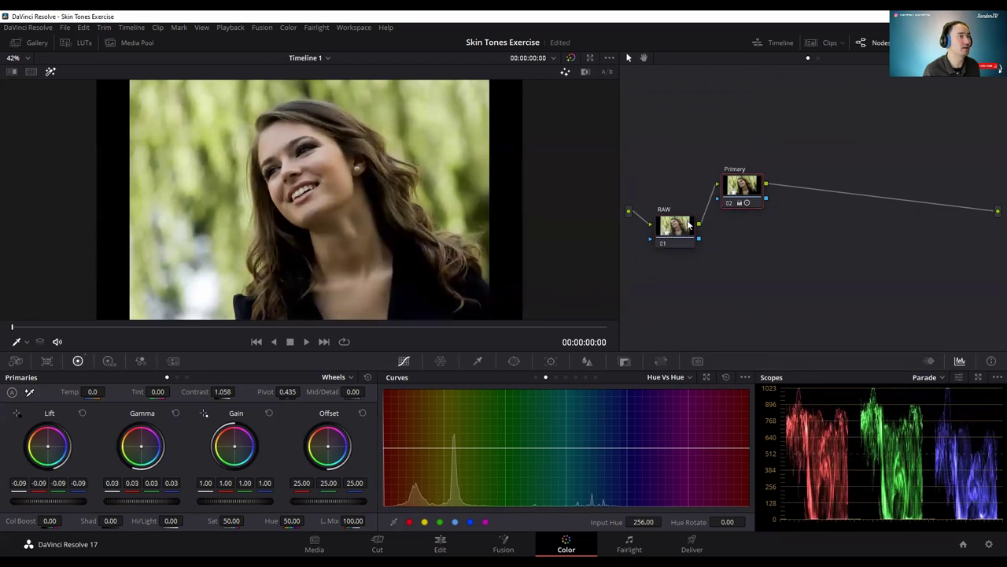
{"action": "key", "text": "ctrl+d"}
{"action": "key", "text": "ctrl+d"}
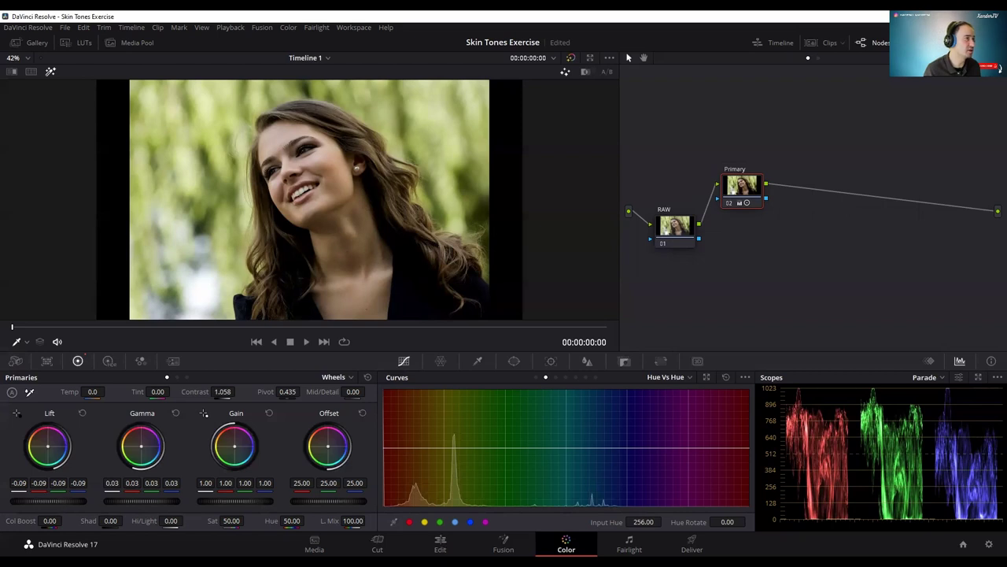
Refine the Primary node to lift -0.06, gamma 0.02 and contrast 1.142.
{"action": "left_click_drag", "start_coordinate": [47, 501], "coordinate": [68, 501]}
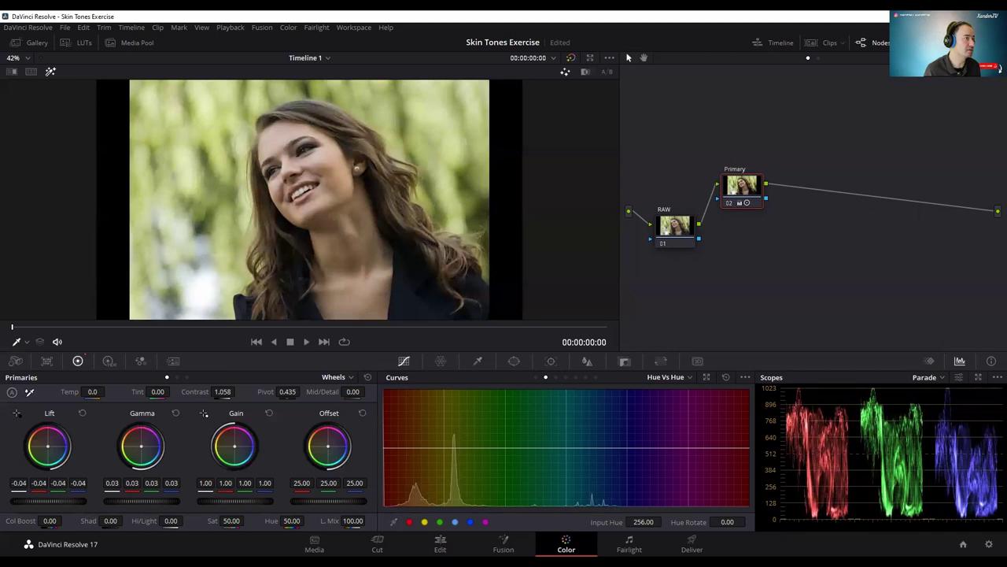
{"action": "left_click_drag", "start_coordinate": [68, 500], "coordinate": [66, 501]}
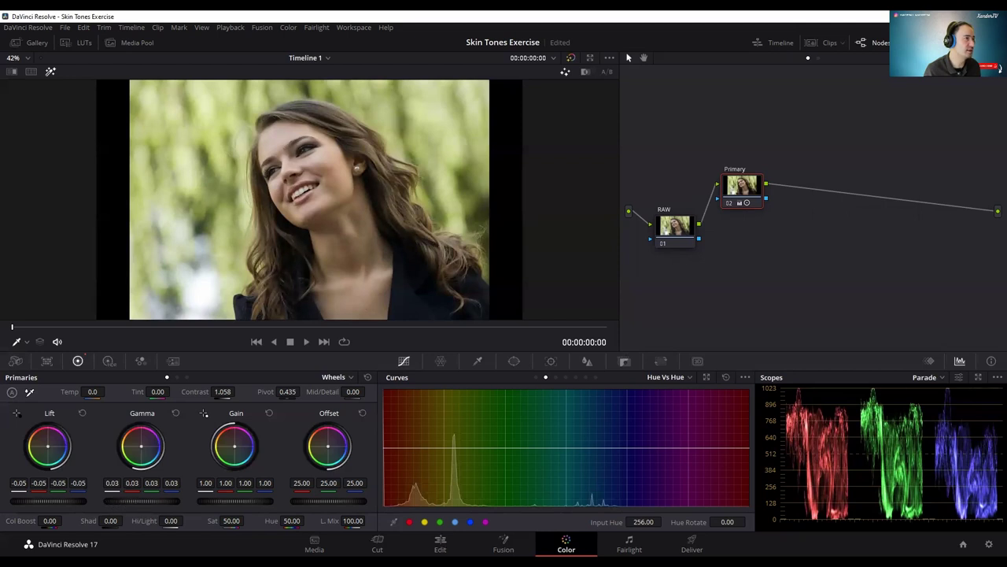
{"action": "left_click_drag", "start_coordinate": [141, 500], "coordinate": [139, 501]}
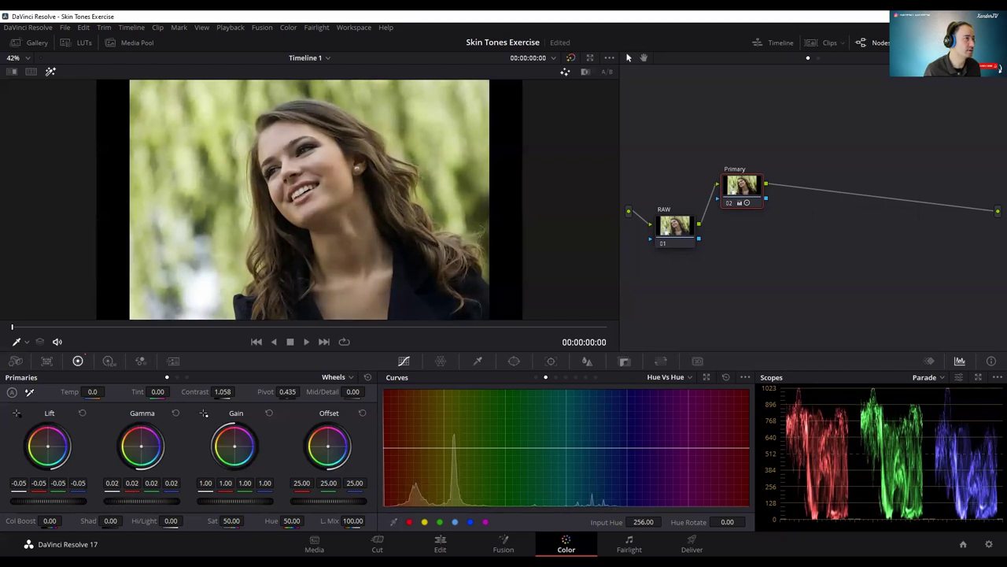
{"action": "left_click_drag", "start_coordinate": [48, 501], "coordinate": [44, 501]}
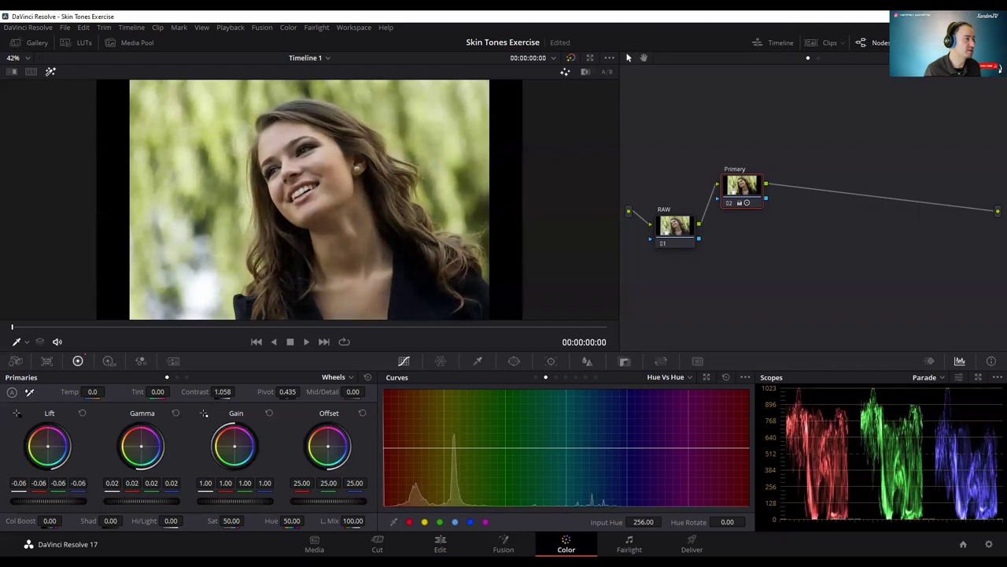
{"action": "left_click_drag", "start_coordinate": [223, 391], "coordinate": [246, 392]}
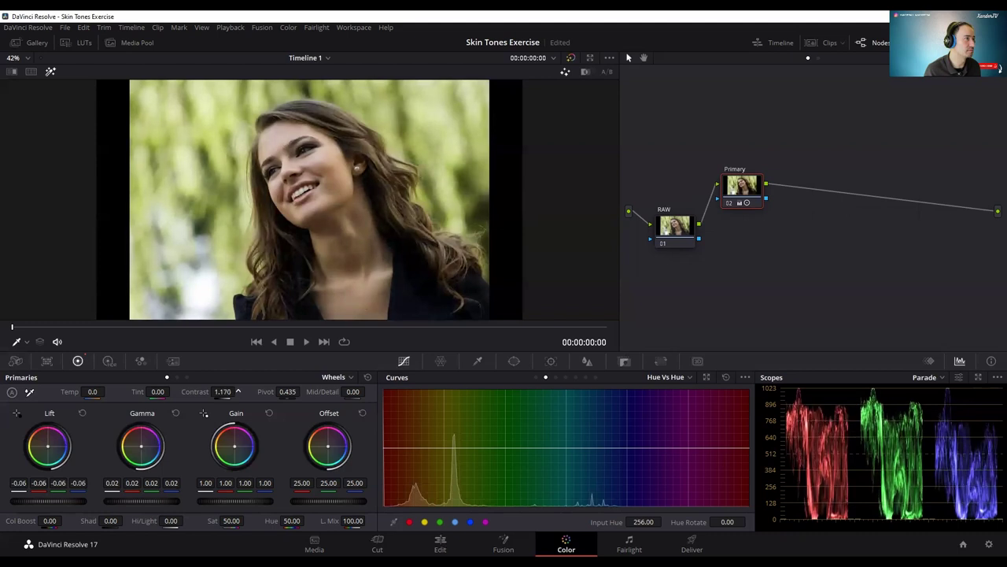
Alternate between the RAW and Primary nodes to compare the original image with the added contrast.
{"action": "left_click", "coordinate": [673, 231]}
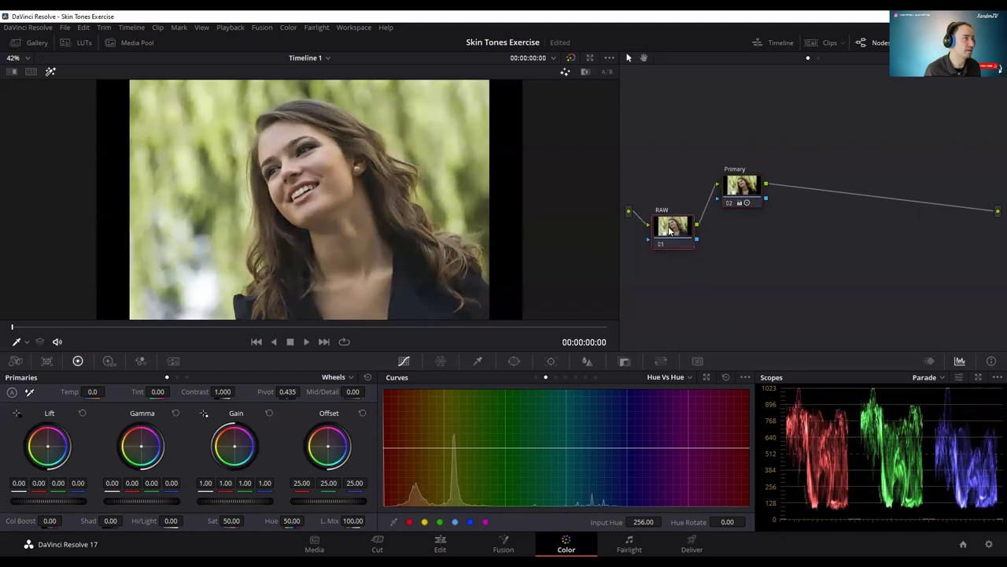
{"action": "left_click", "coordinate": [734, 193]}
{"action": "left_click", "coordinate": [680, 230]}
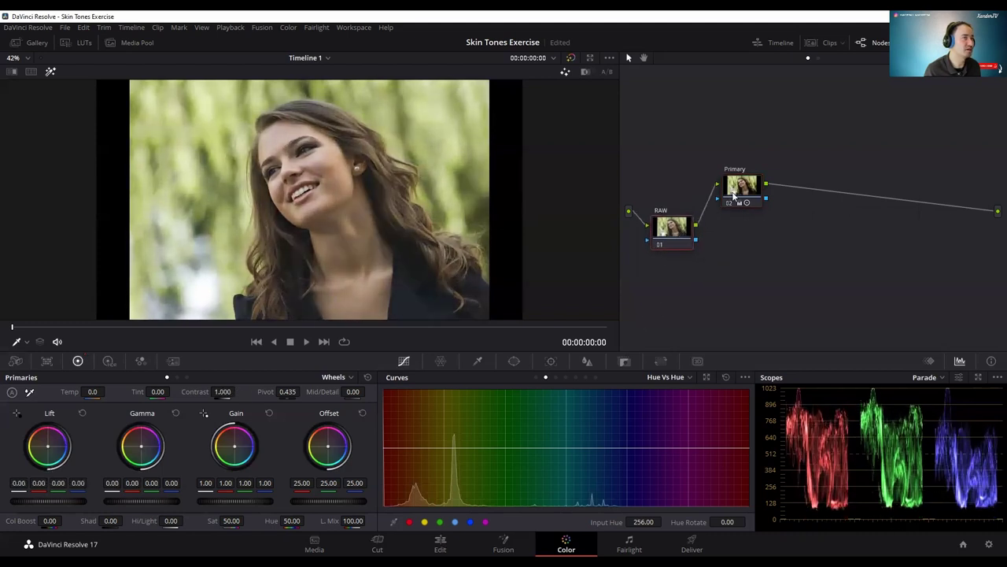
{"action": "left_click", "coordinate": [737, 194]}
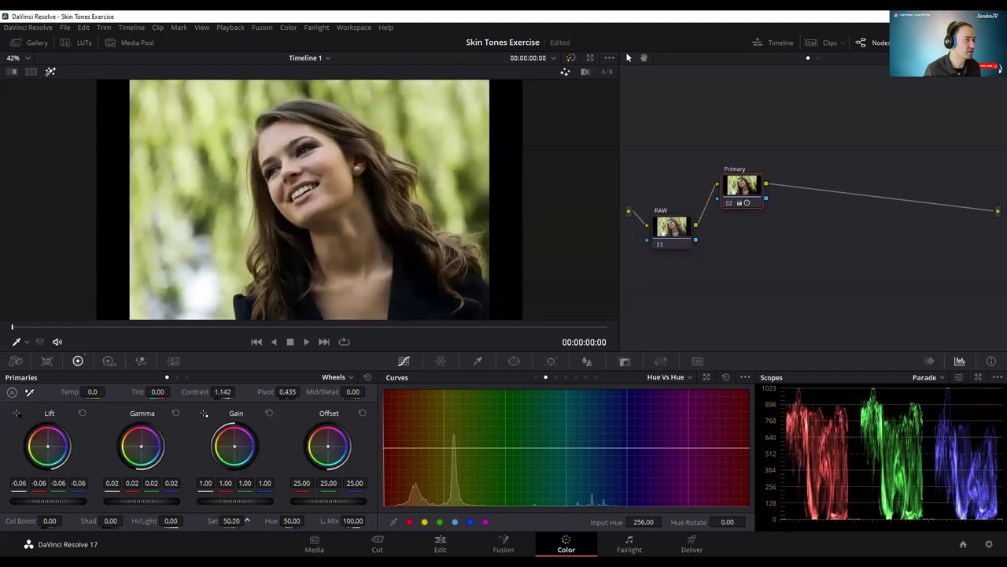
Set the Primary node's saturation to 54.40, lift to -0.07 and gain to 1.03, checking the grade against the RAW node.
{"action": "left_click_drag", "start_coordinate": [246, 520], "coordinate": [247, 520]}
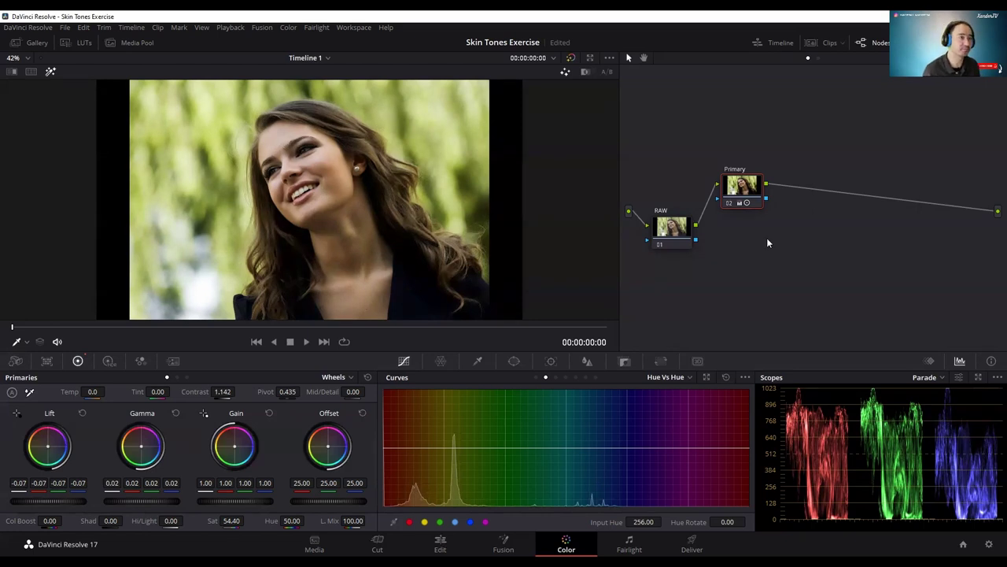
{"action": "left_click", "coordinate": [665, 228]}
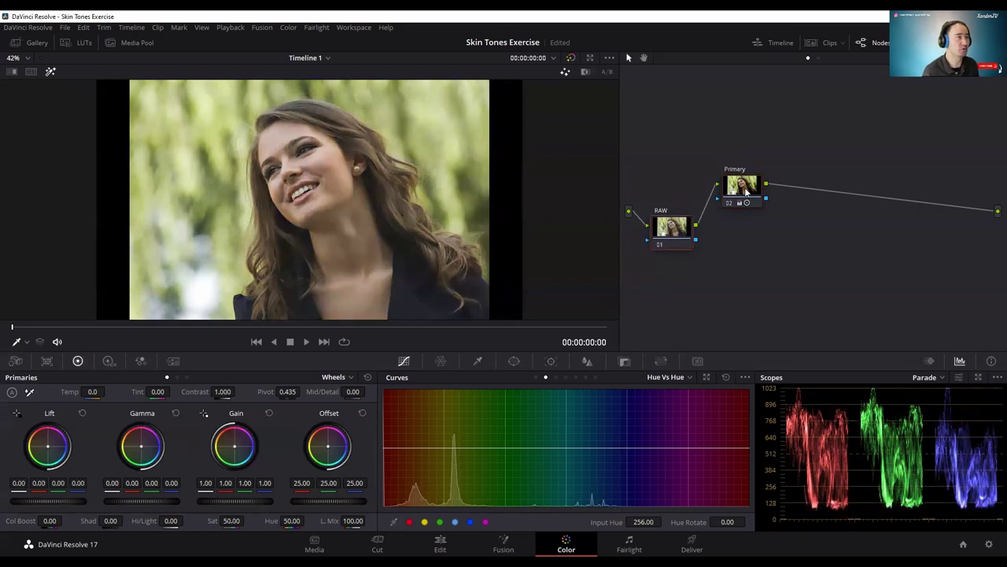
{"action": "left_click", "coordinate": [747, 190]}
{"action": "left_click", "coordinate": [682, 239]}
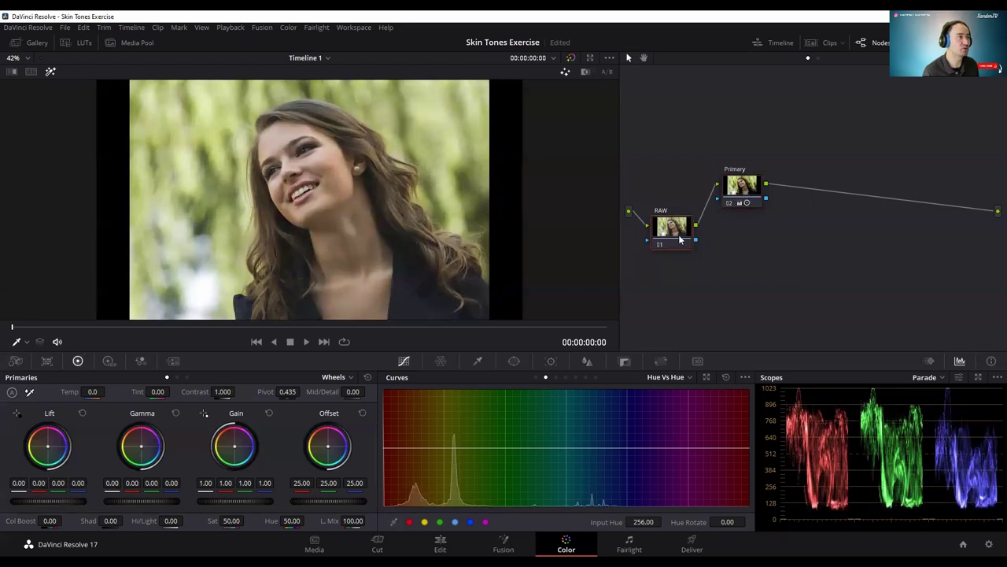
{"action": "left_click", "coordinate": [727, 197]}
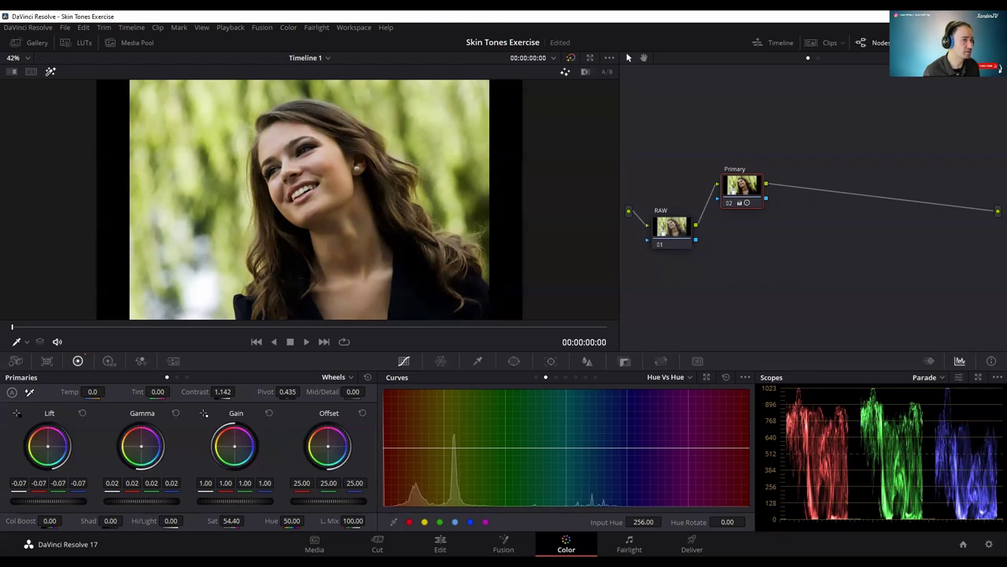
{"action": "left_click_drag", "start_coordinate": [235, 501], "coordinate": [245, 500]}
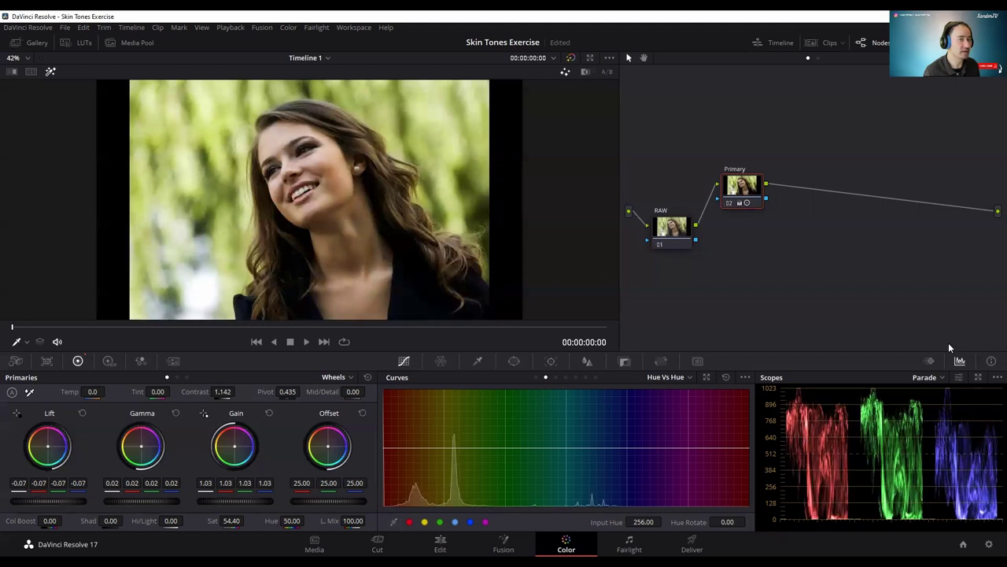
Show the scopes in a separate window and inspect the shadow levels of the RGB parade.
{"action": "right_click", "coordinate": [445, 283]}
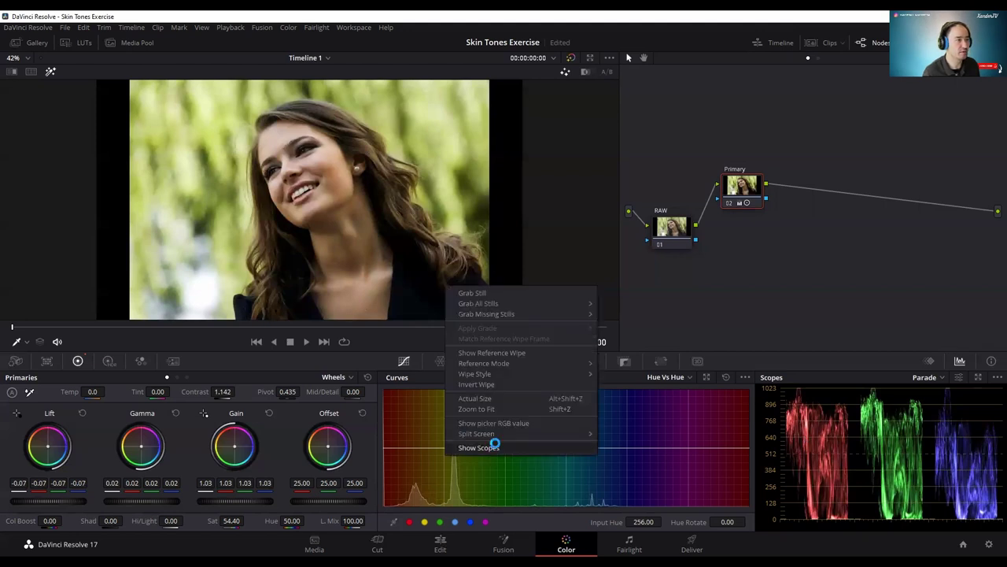
{"action": "left_click", "coordinate": [491, 449]}
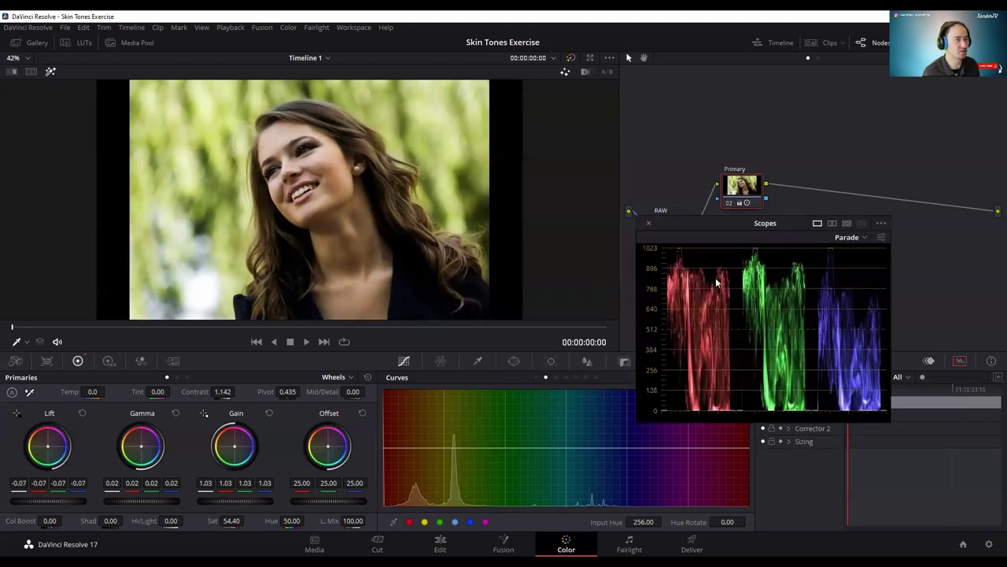
{"action": "scroll", "coordinate": [728, 330], "scroll_direction": "up", "scroll_amount": 3}
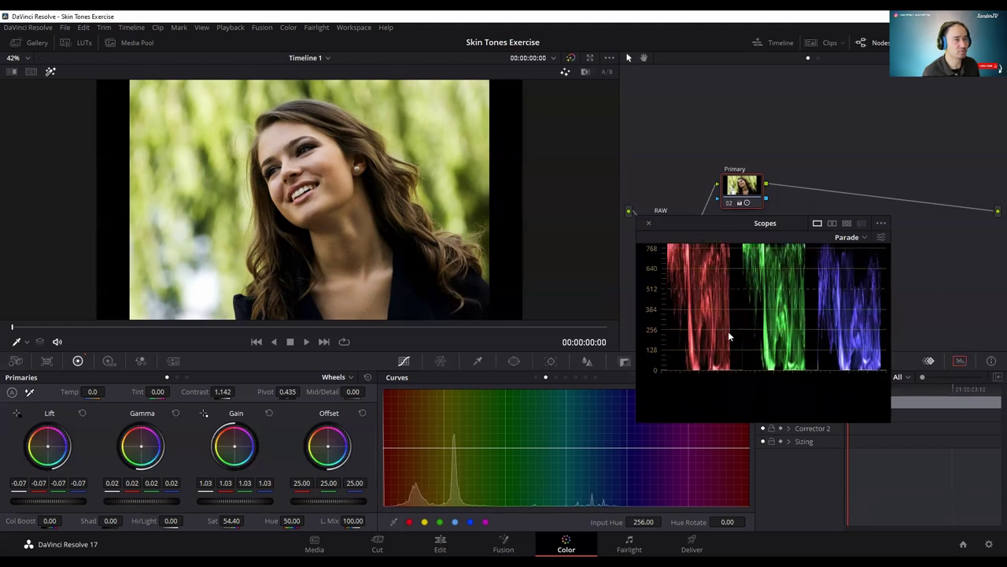
{"action": "scroll", "coordinate": [728, 331], "scroll_direction": "down", "scroll_amount": 3}
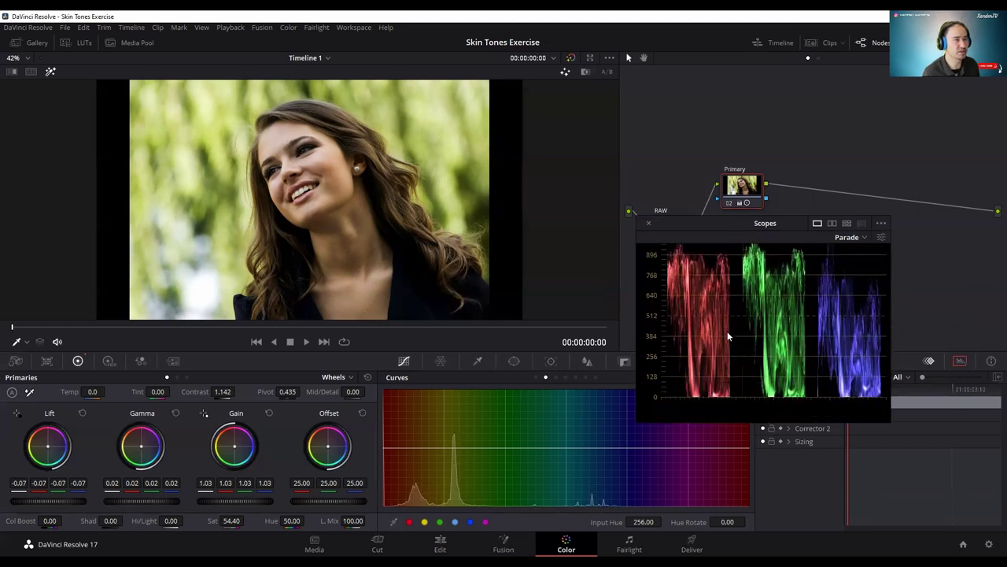
Set the Primary node's lift to -0.01, gamma to -0.05 and gain to 0.93, checking highlights and shadows in the RGB parade.
{"action": "scroll", "coordinate": [734, 330], "scroll_direction": "up", "scroll_amount": 3}
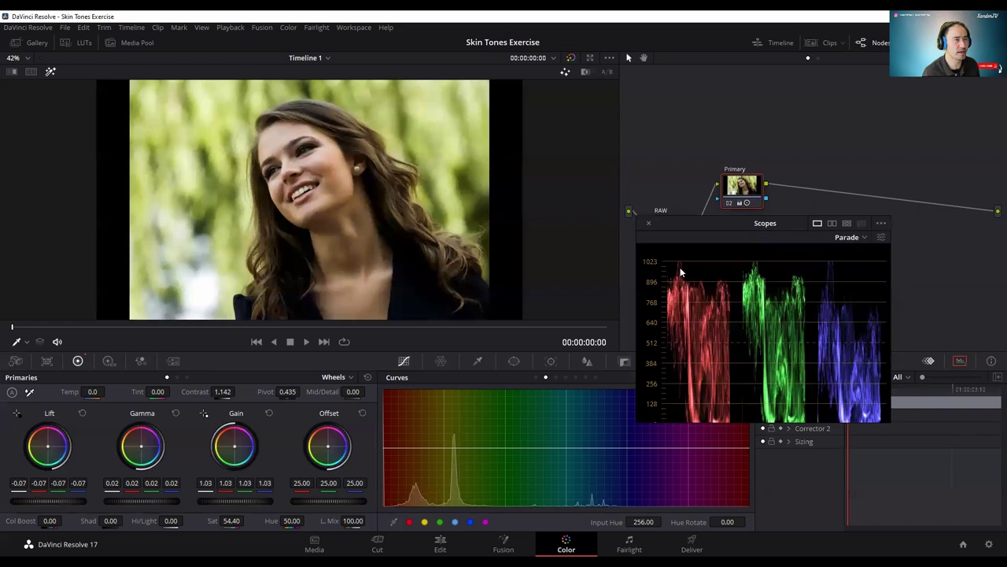
{"action": "scroll", "coordinate": [754, 287], "scroll_direction": "down", "scroll_amount": 3}
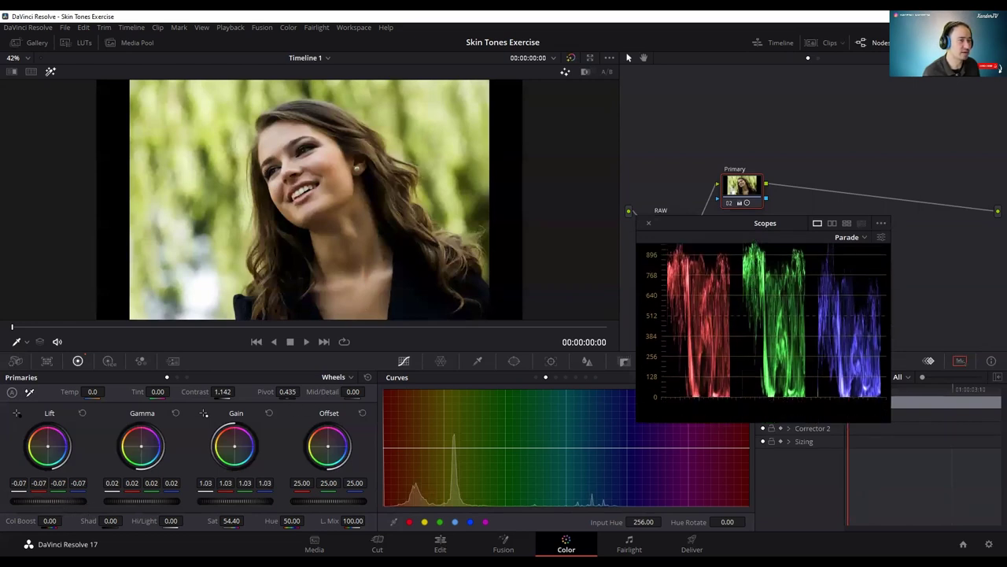
{"action": "left_click_drag", "start_coordinate": [48, 500], "coordinate": [57, 500]}
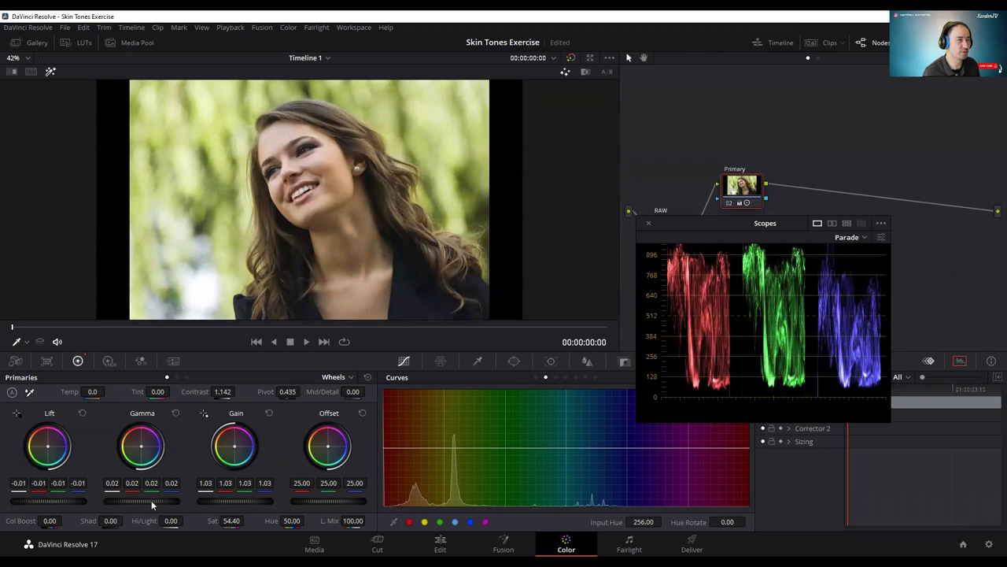
{"action": "left_click_drag", "start_coordinate": [142, 501], "coordinate": [134, 501]}
{"action": "scroll", "coordinate": [648, 289], "scroll_direction": "up", "scroll_amount": 1}
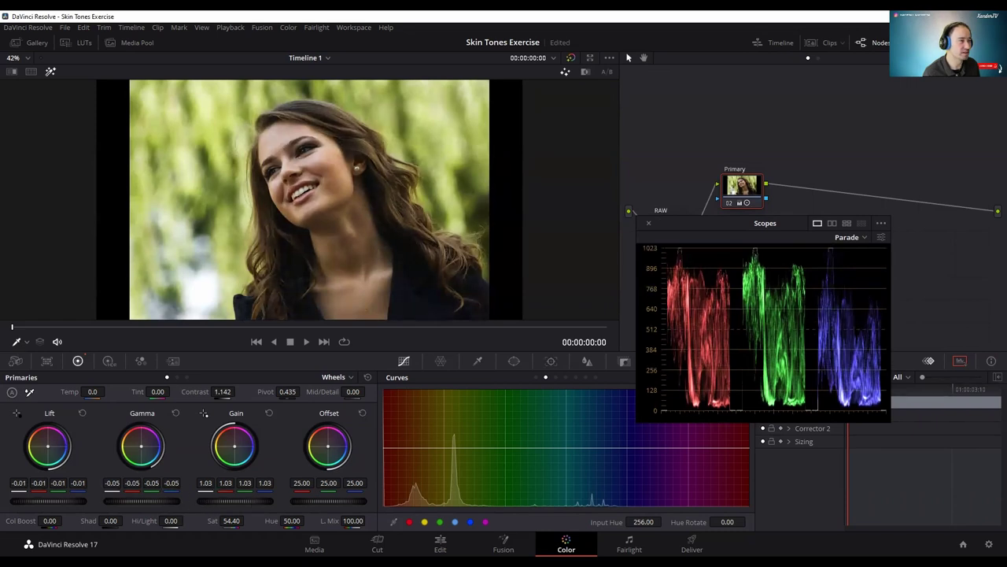
{"action": "left_click_drag", "start_coordinate": [235, 501], "coordinate": [226, 501]}
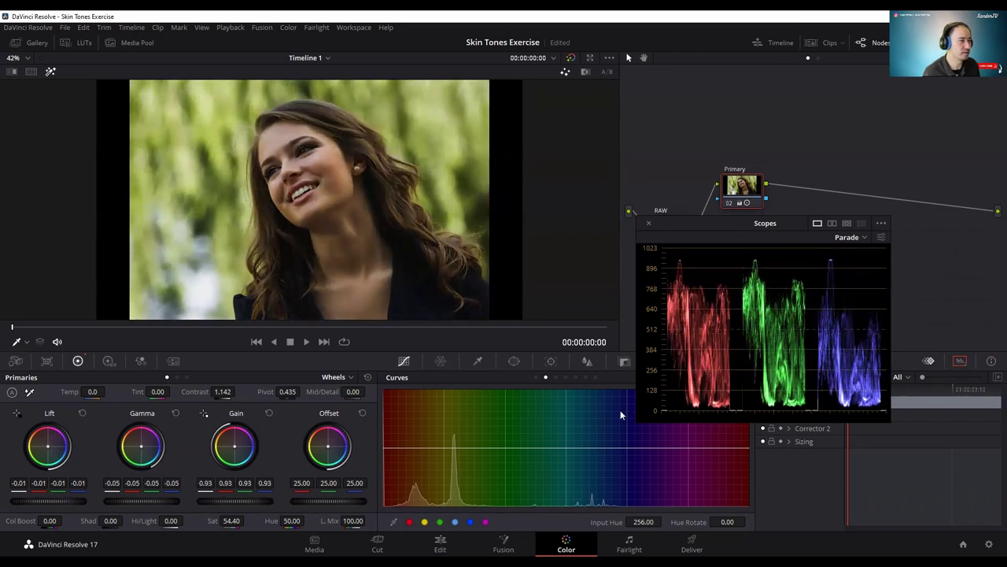
{"action": "scroll", "coordinate": [653, 353], "scroll_direction": "down", "scroll_amount": 1}
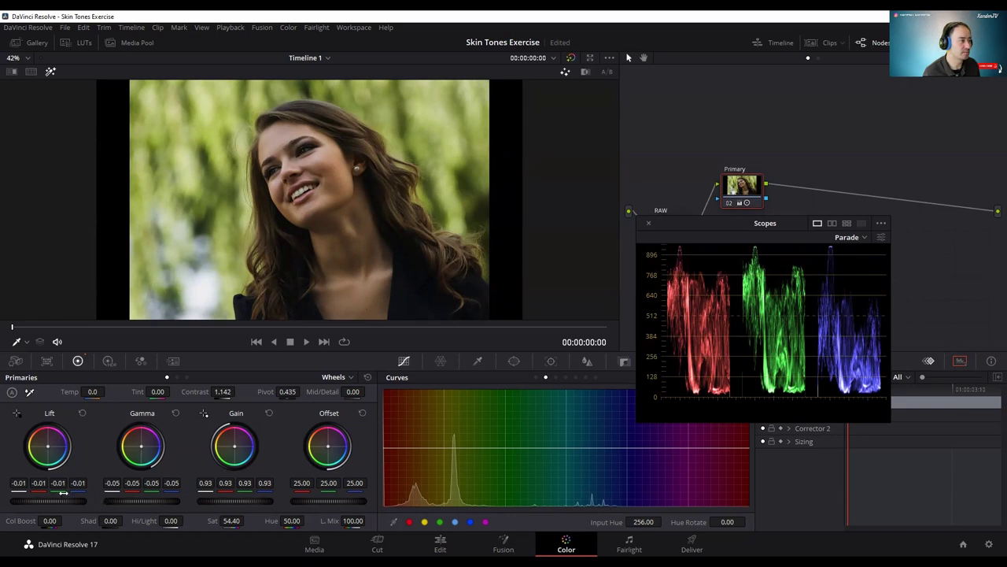
Fine-tune the Primary node's lift to 0.00 and gamma to -0.06, and close the separate scopes window.
{"action": "left_click_drag", "start_coordinate": [48, 499], "coordinate": [53, 500]}
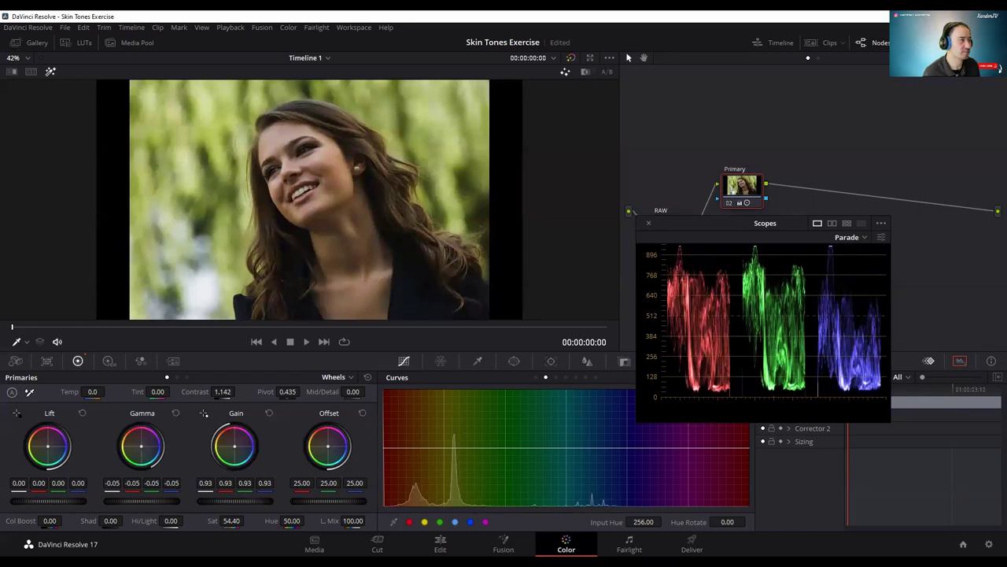
{"action": "left_click_drag", "start_coordinate": [142, 500], "coordinate": [140, 499]}
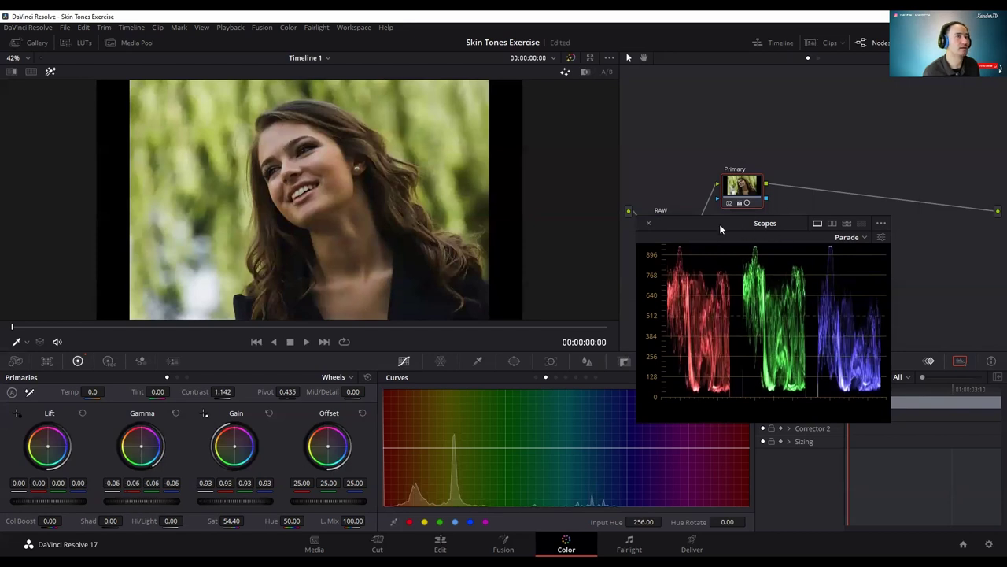
{"action": "left_click", "coordinate": [649, 227]}
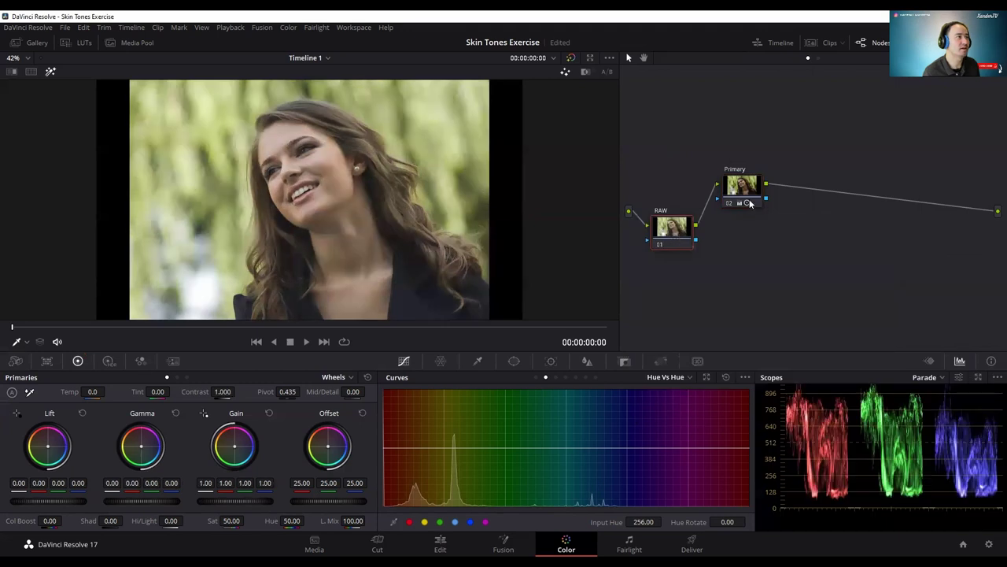
Compare the image with and without the primary correction, and set the Primary node's saturation to 60.40.
{"action": "left_click", "coordinate": [691, 228]}
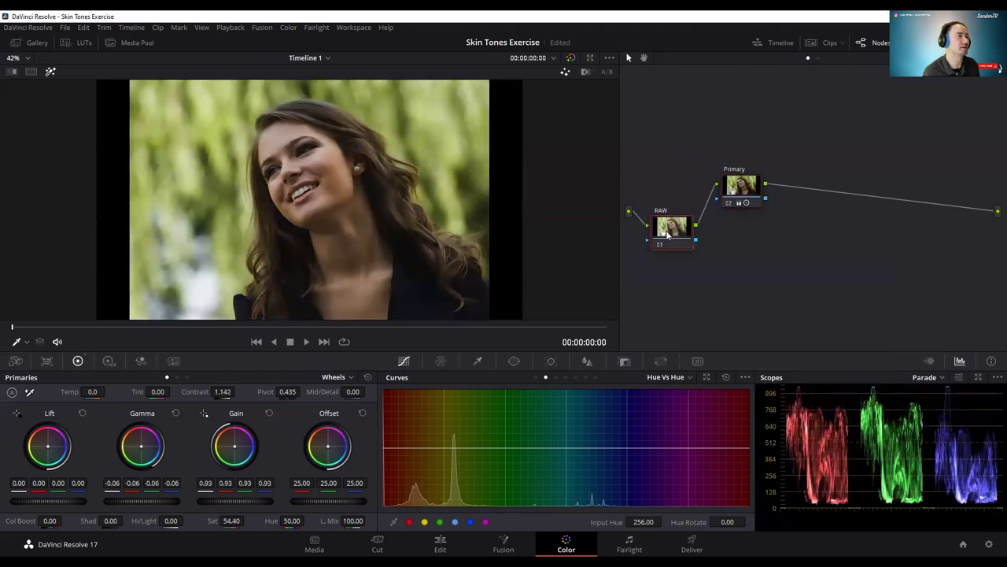
{"action": "key", "text": "ctrl+d"}
{"action": "key", "text": "ctrl+d"}
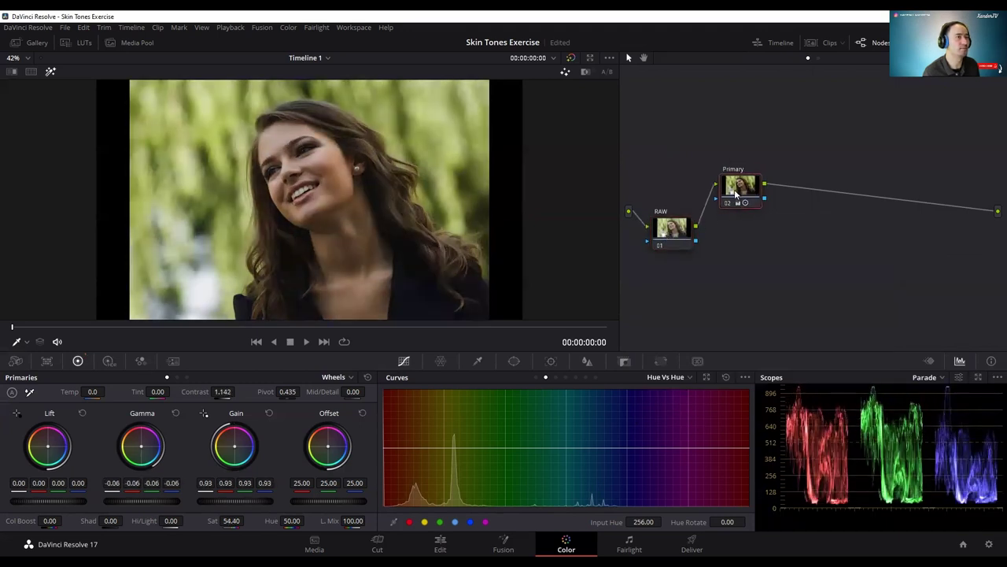
{"action": "left_click_drag", "start_coordinate": [738, 197], "coordinate": [738, 201]}
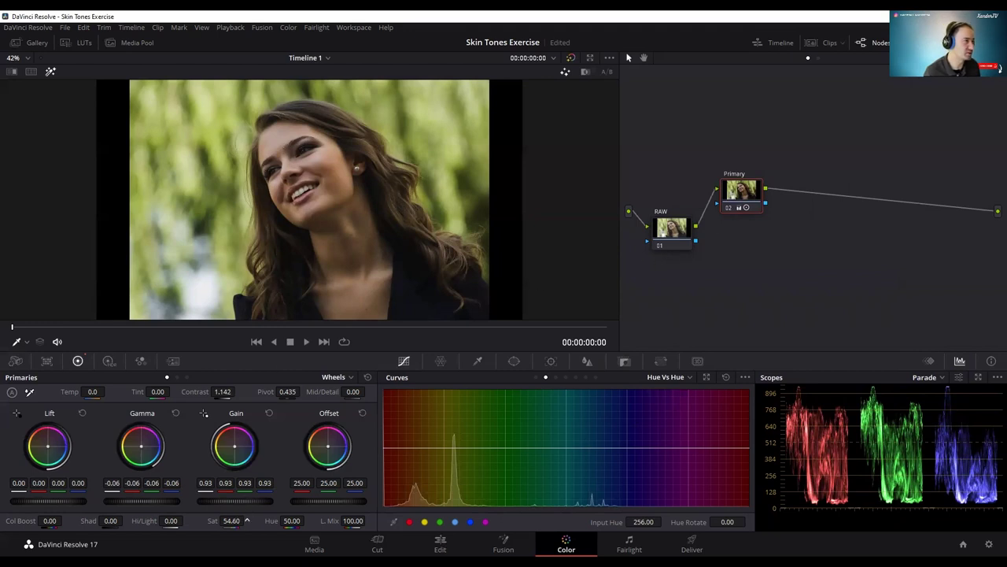
{"action": "left_click_drag", "start_coordinate": [231, 521], "coordinate": [244, 520]}
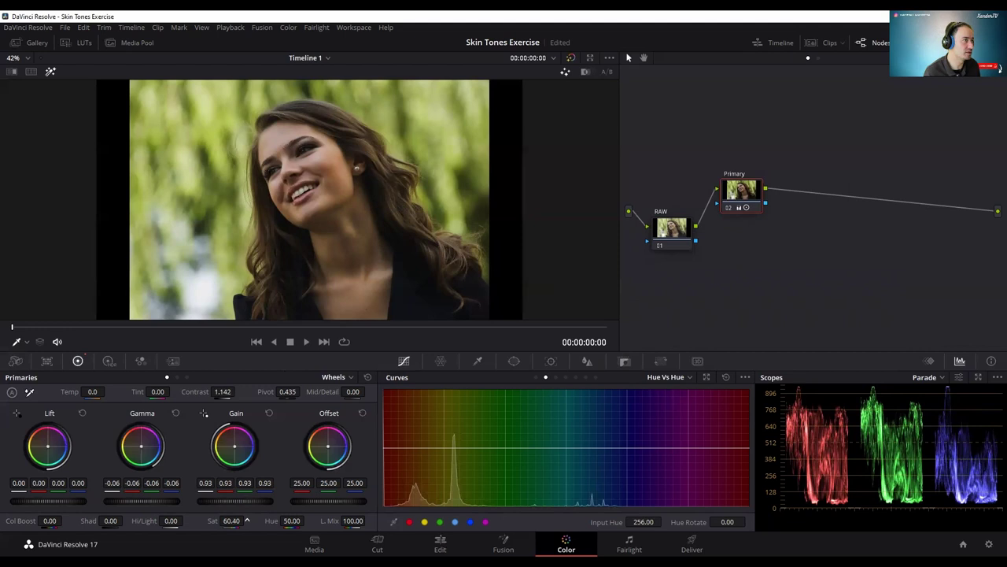
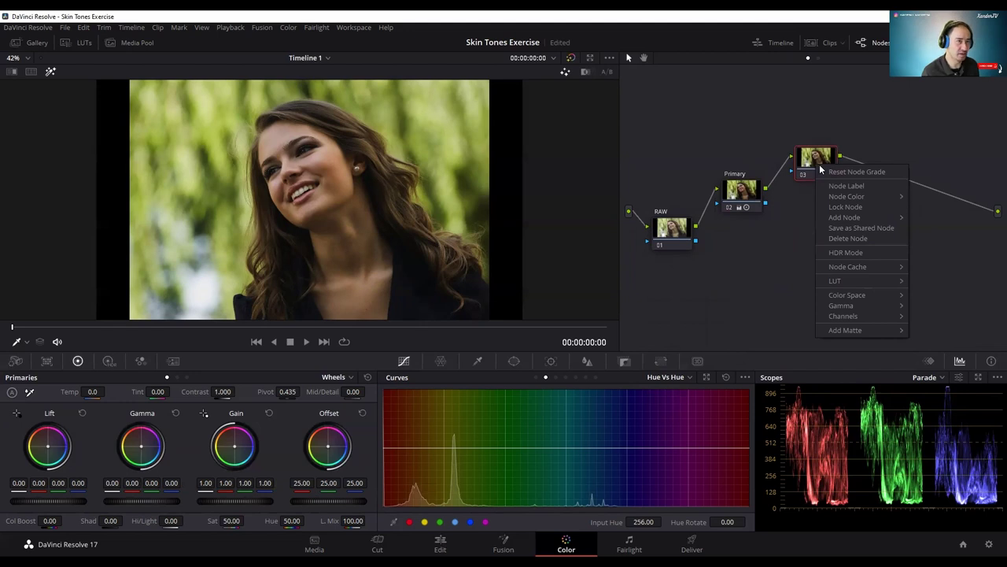
Label the new node 03 after Primary as "Satu".
{"action": "mouse_move", "coordinate": [862, 281]}
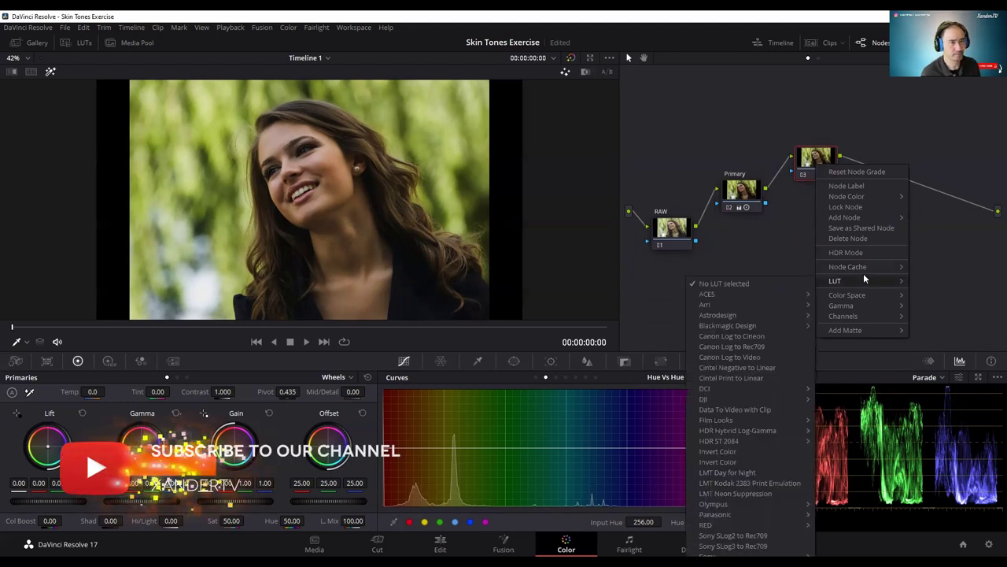
{"action": "left_click", "coordinate": [850, 187]}
{"action": "type", "text": "Satu"}
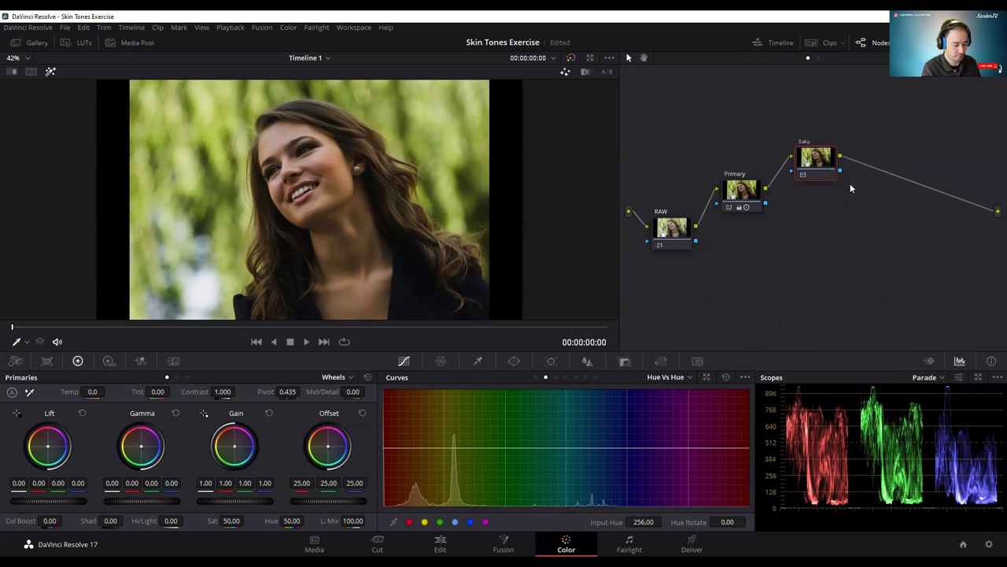
{"action": "left_click_drag", "start_coordinate": [830, 165], "coordinate": [829, 167]}
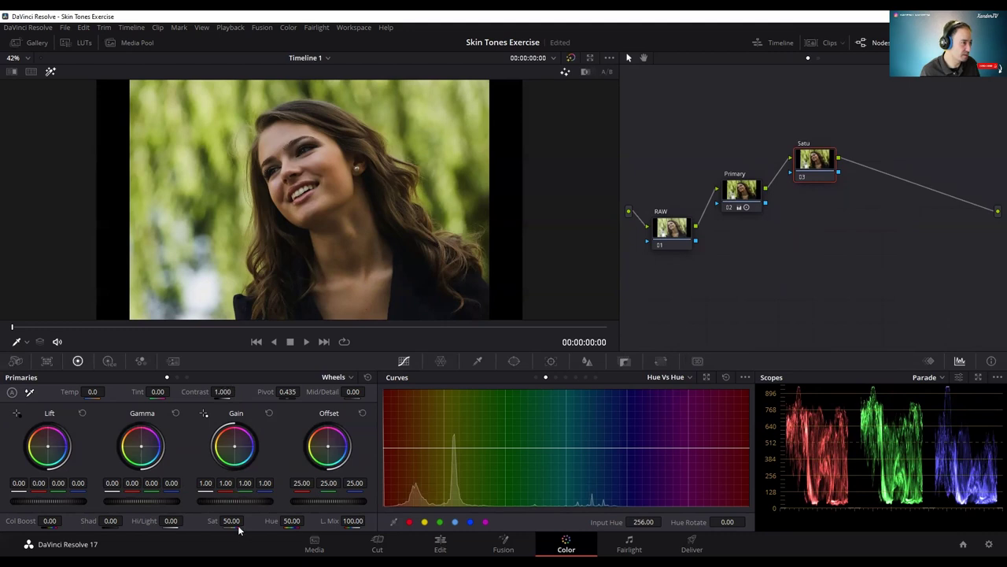
Try a saturation of 100.00 on the Satu node, and reduce it to 92.60 with contrast at 0.964.
{"action": "left_click_drag", "start_coordinate": [246, 520], "coordinate": [247, 520]}
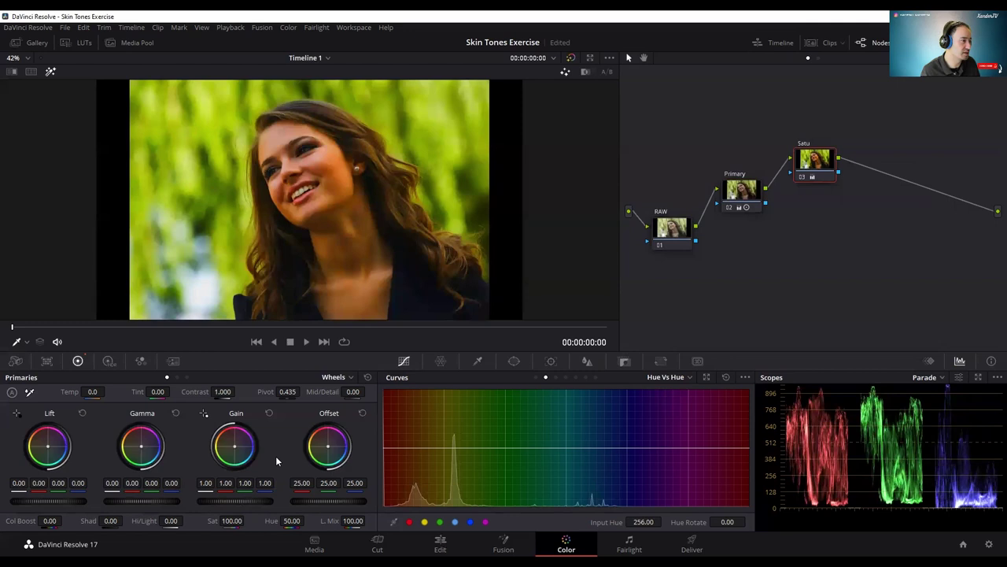
{"action": "left_click_drag", "start_coordinate": [237, 391], "coordinate": [243, 391]}
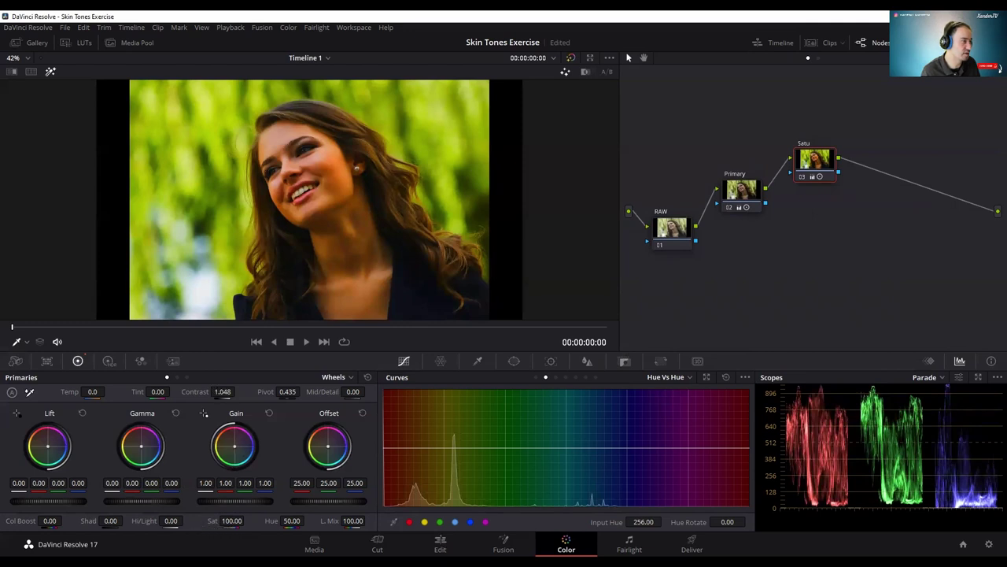
{"action": "left_click_drag", "start_coordinate": [223, 391], "coordinate": [213, 391]}
{"action": "left_click_drag", "start_coordinate": [233, 521], "coordinate": [221, 521]}
{"action": "left_click_drag", "start_coordinate": [223, 391], "coordinate": [251, 391]}
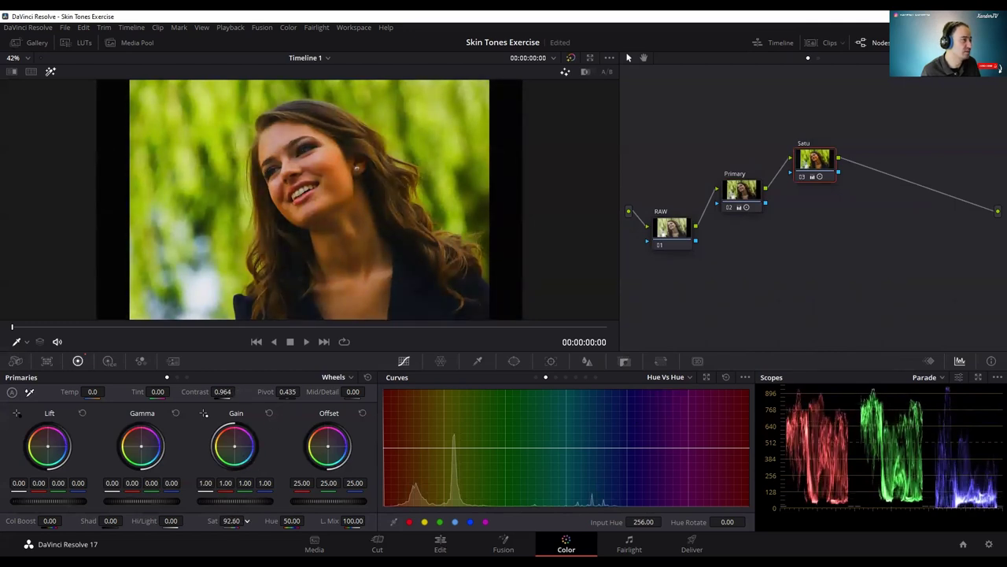
Set the Satu node's saturation to 72.60 and compare its result with the Primary node.
{"action": "mouse_move", "coordinate": [230, 520]}
{"action": "left_mouse_down"}
{"action": "mouse_move", "coordinate": [215, 521]}
{"action": "mouse_move", "coordinate": [247, 520]}
{"action": "left_mouse_up"}
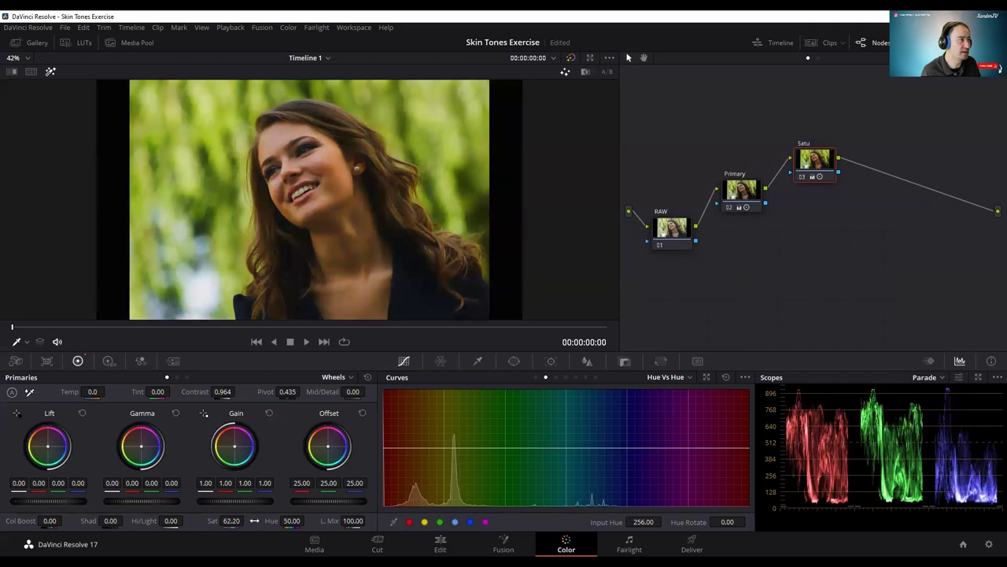
{"action": "left_click_drag", "start_coordinate": [247, 520], "coordinate": [247, 520]}
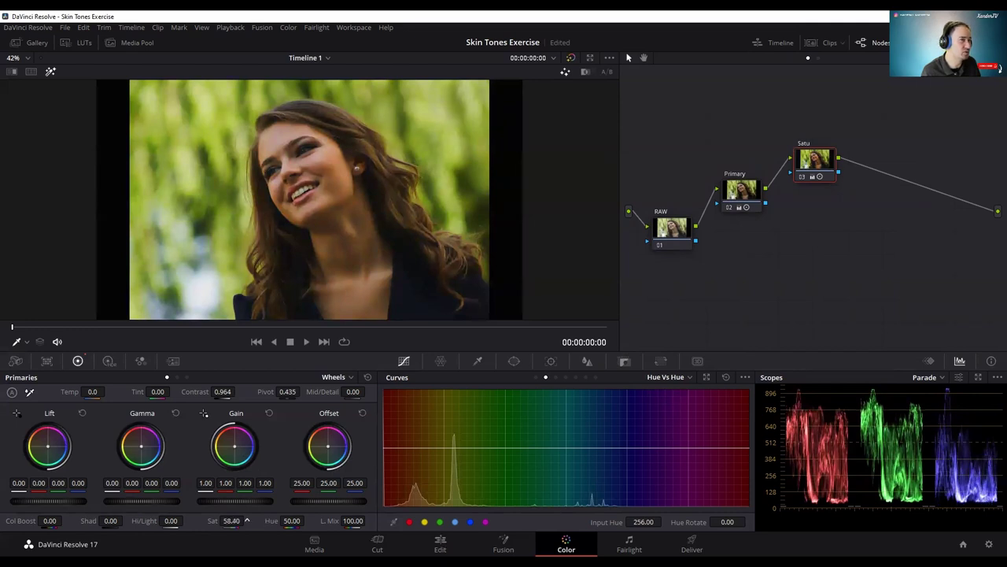
{"action": "left_click_drag", "start_coordinate": [246, 520], "coordinate": [246, 520]}
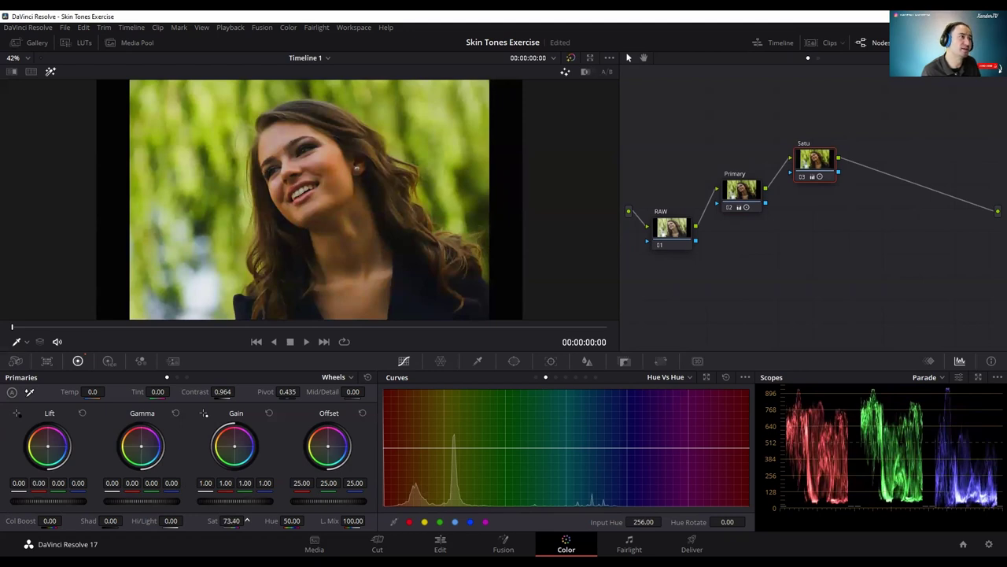
{"action": "left_click", "coordinate": [741, 197]}
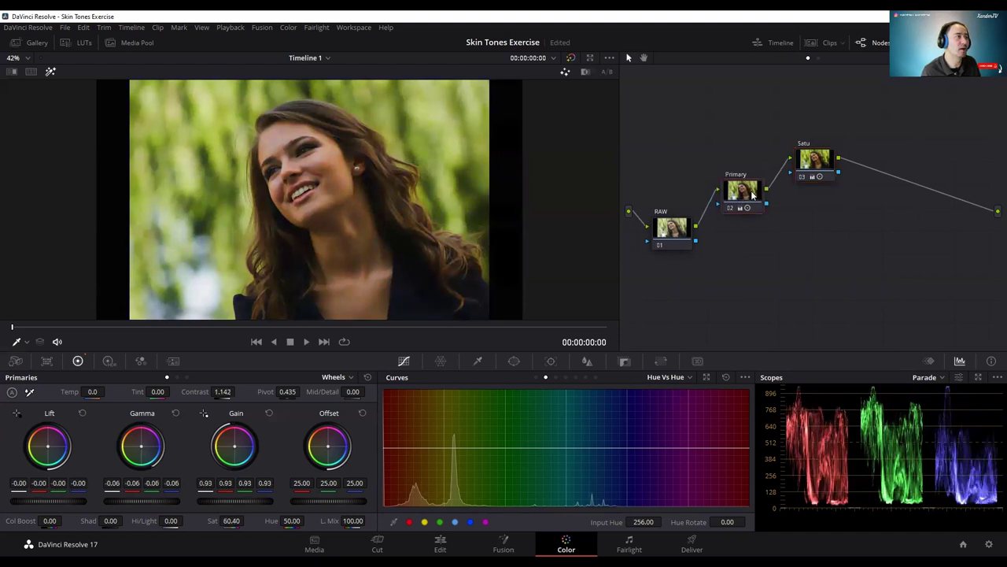
{"action": "left_click", "coordinate": [816, 162]}
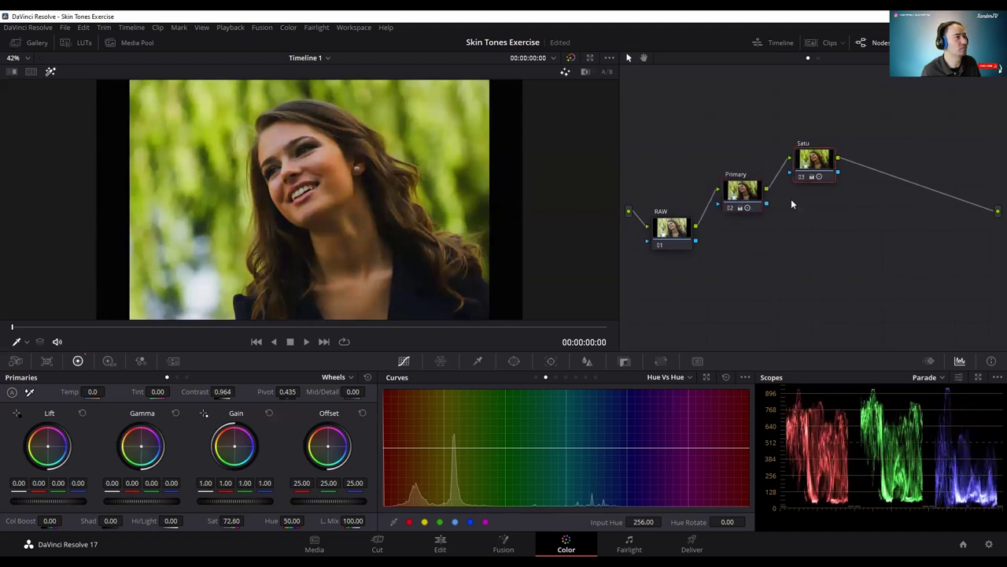
Add a serial node after Satu and label it "Hue vs".
{"action": "right_click", "coordinate": [827, 164]}
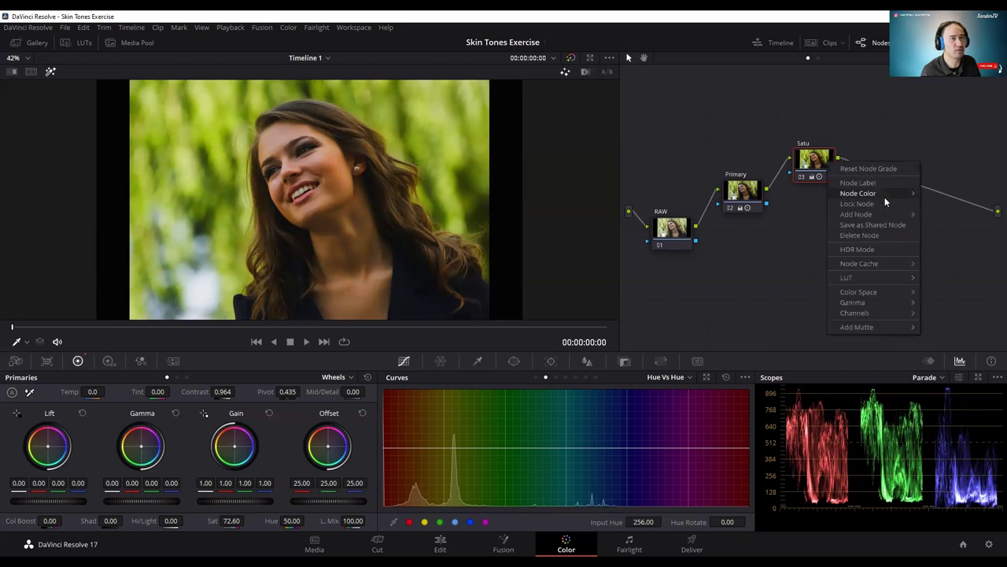
{"action": "mouse_move", "coordinate": [913, 214]}
{"action": "left_click", "coordinate": [959, 220]}
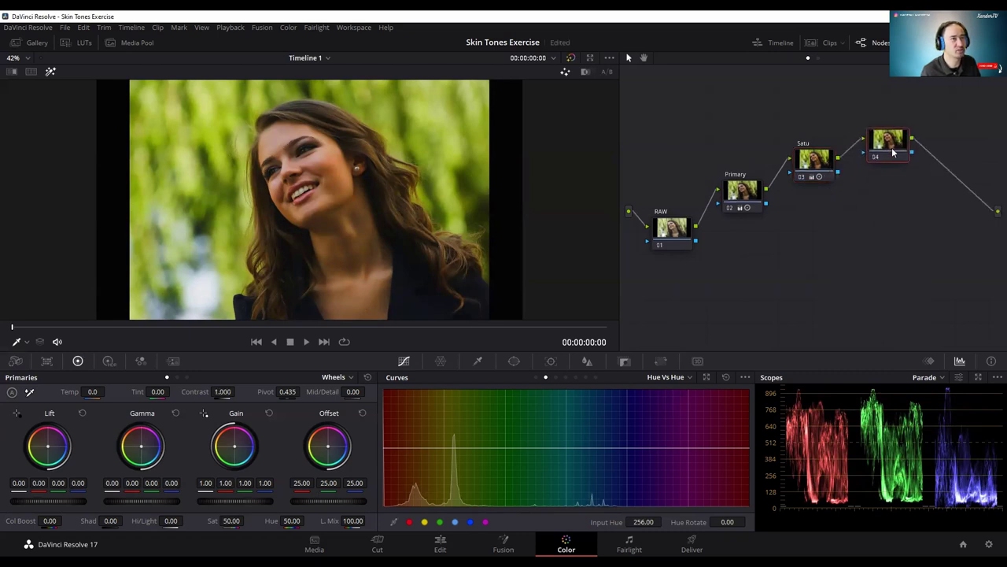
{"action": "right_click", "coordinate": [900, 141]}
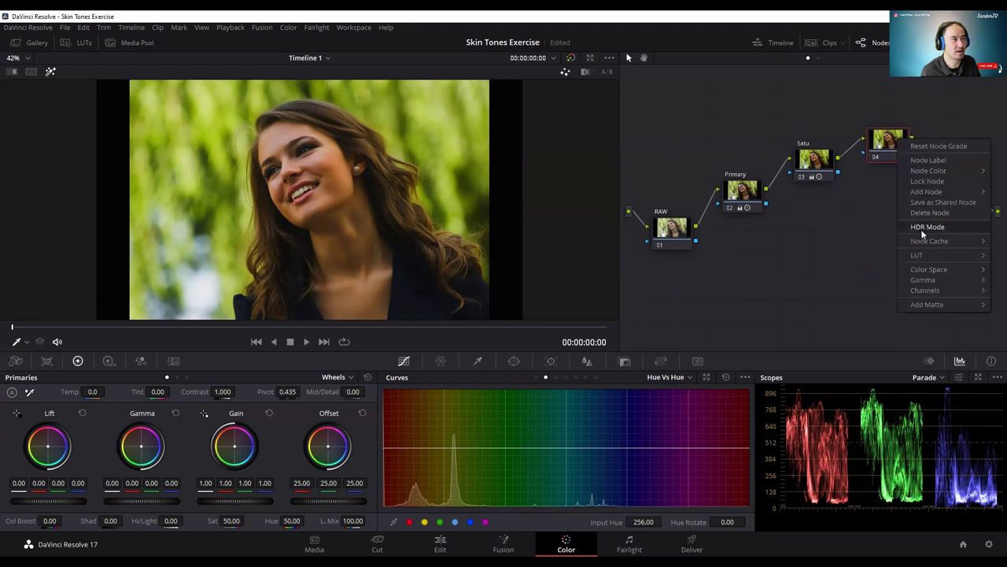
{"action": "left_click", "coordinate": [938, 160]}
{"action": "type", "text": "Hue vs"}
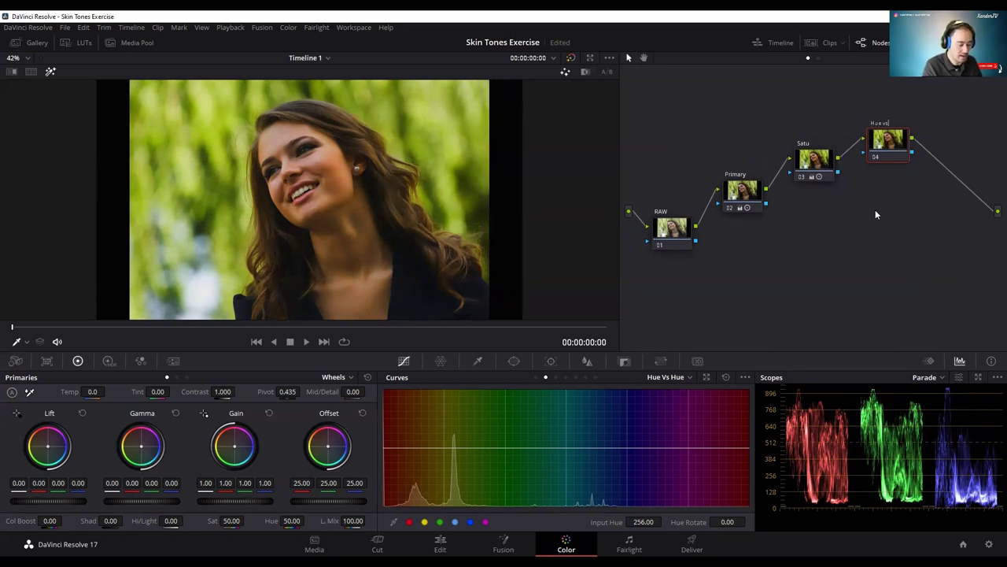
{"action": "key", "text": "Return"}
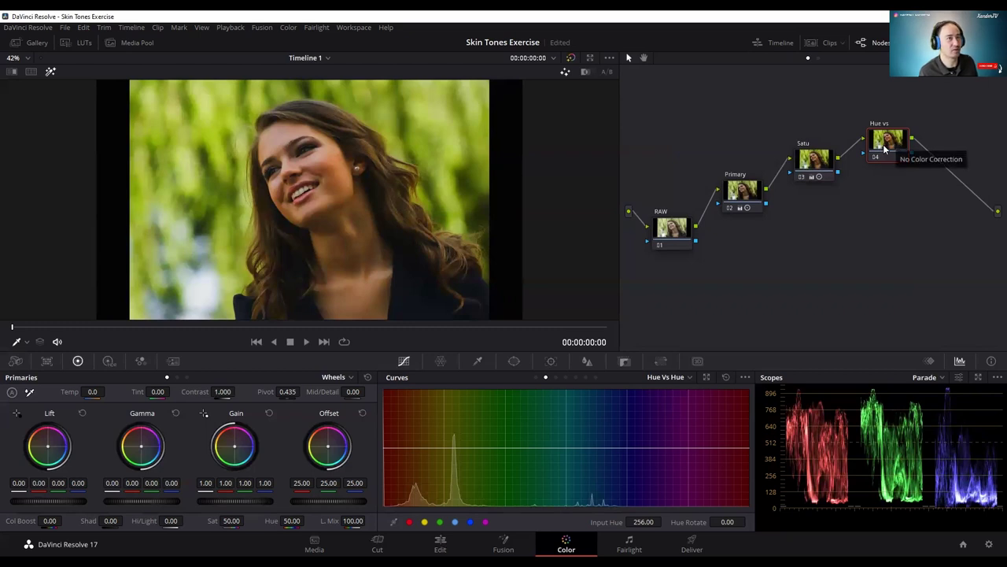
Compare the grading stages across the Satu, Primary, RAW and Hue vs nodes, finishing with the Hue vs node selected.
{"action": "left_click", "coordinate": [817, 170]}
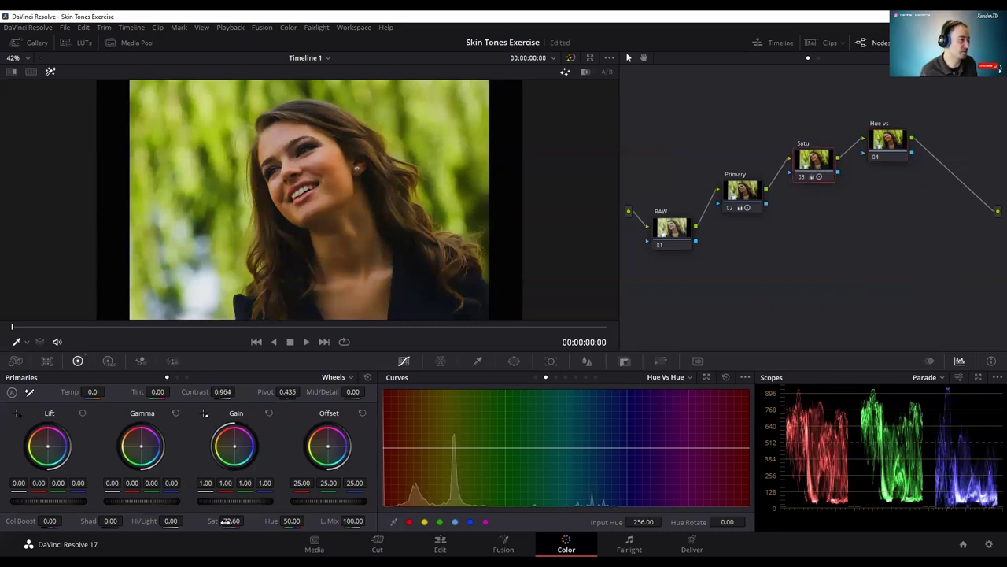
{"action": "left_click", "coordinate": [745, 193]}
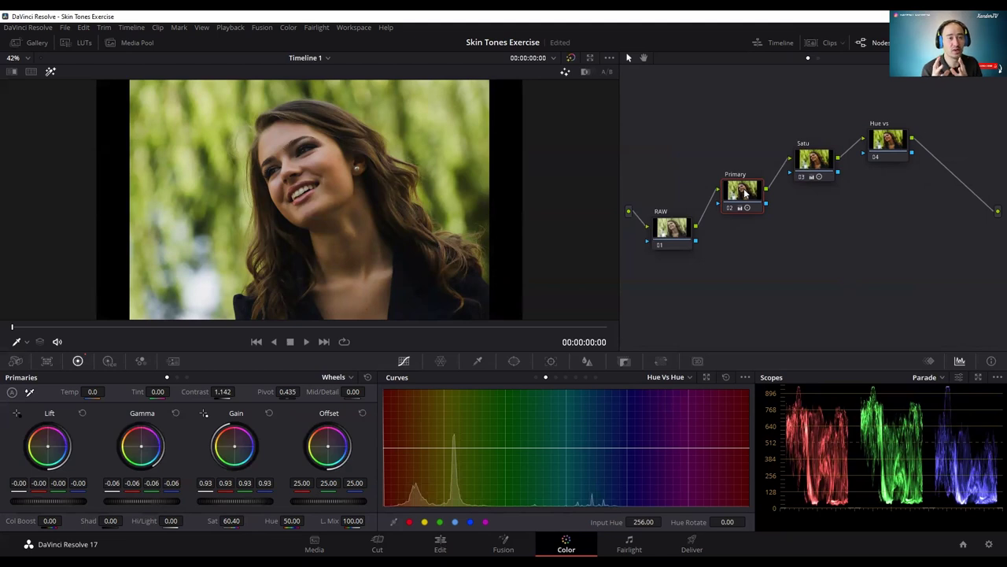
{"action": "left_click", "coordinate": [889, 149]}
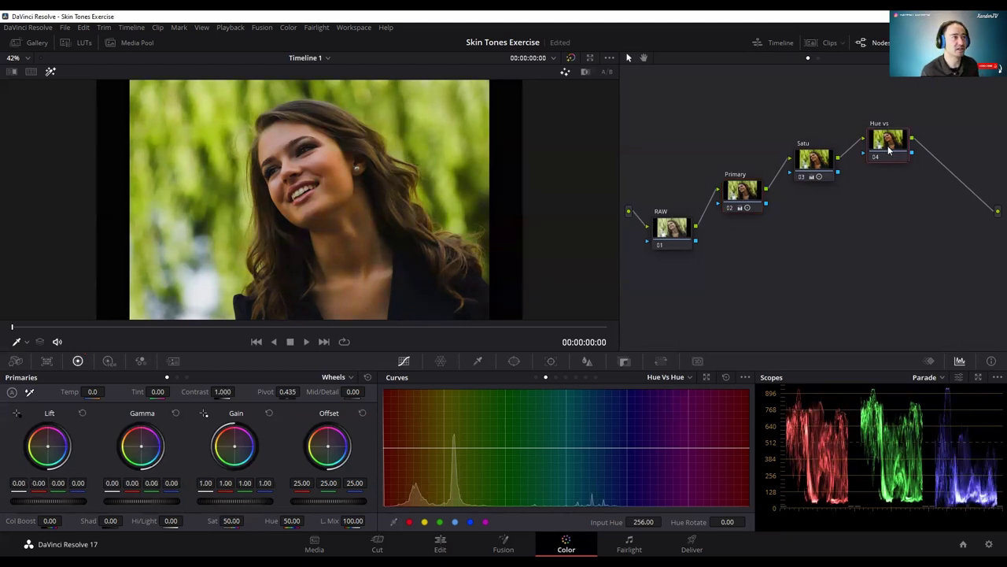
{"action": "left_click", "coordinate": [675, 238]}
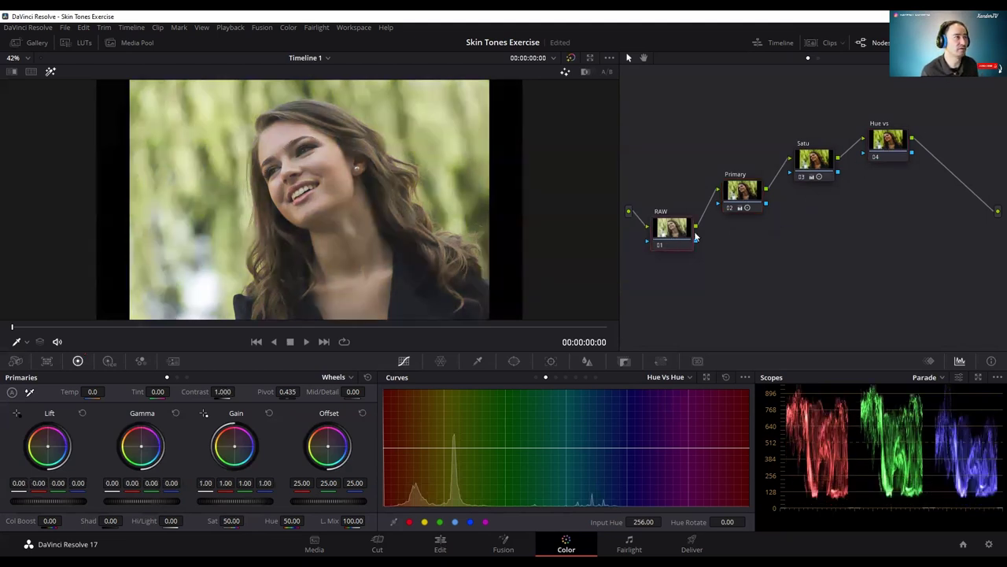
{"action": "left_click", "coordinate": [892, 144]}
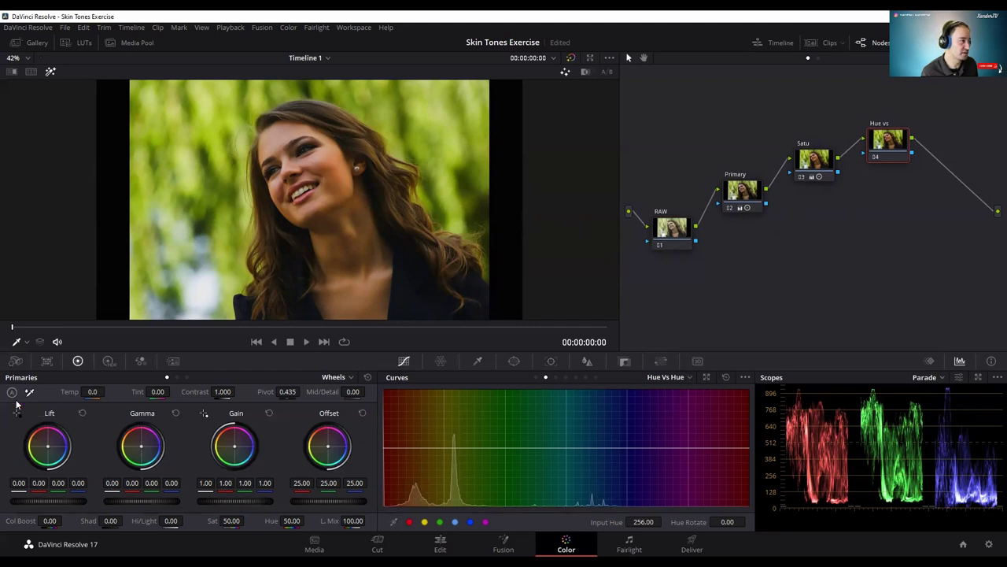
Sample the cheek's skin tone for the Hue Vs Hue curve, widen its outer points, and set its hue rotation to 5.60 at input hue 283.81.
{"action": "left_click", "coordinate": [24, 342]}
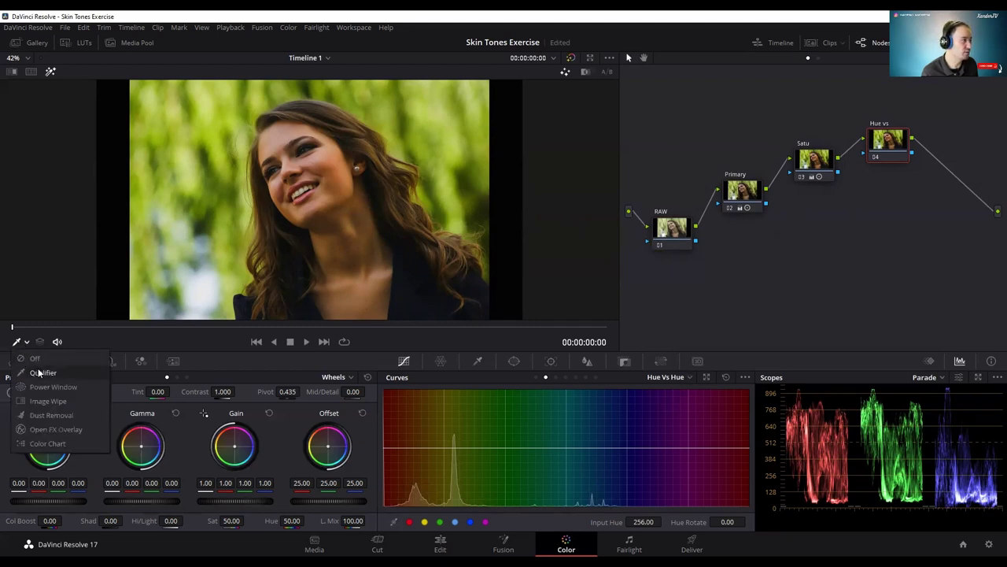
{"action": "left_click", "coordinate": [38, 373]}
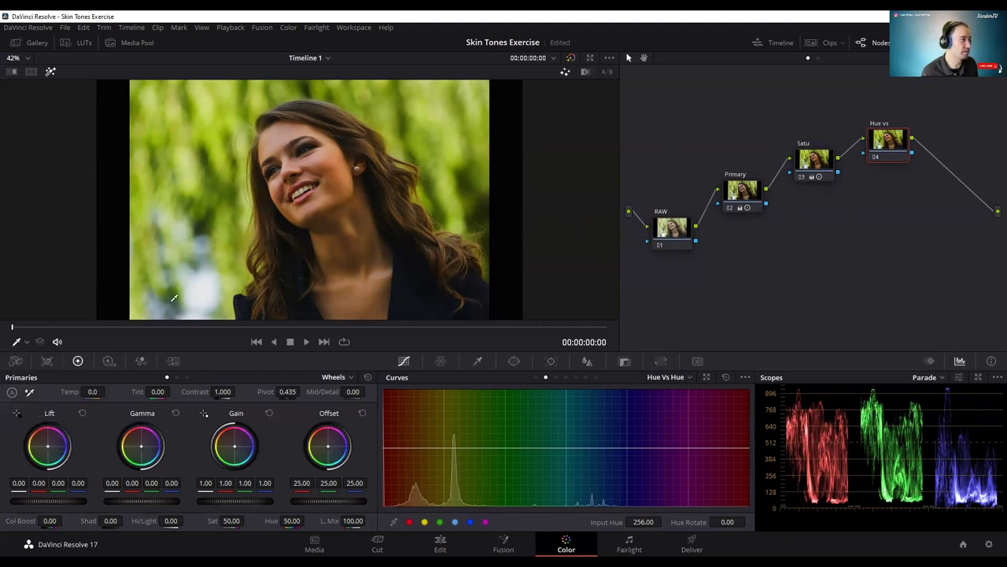
{"action": "left_click", "coordinate": [334, 165]}
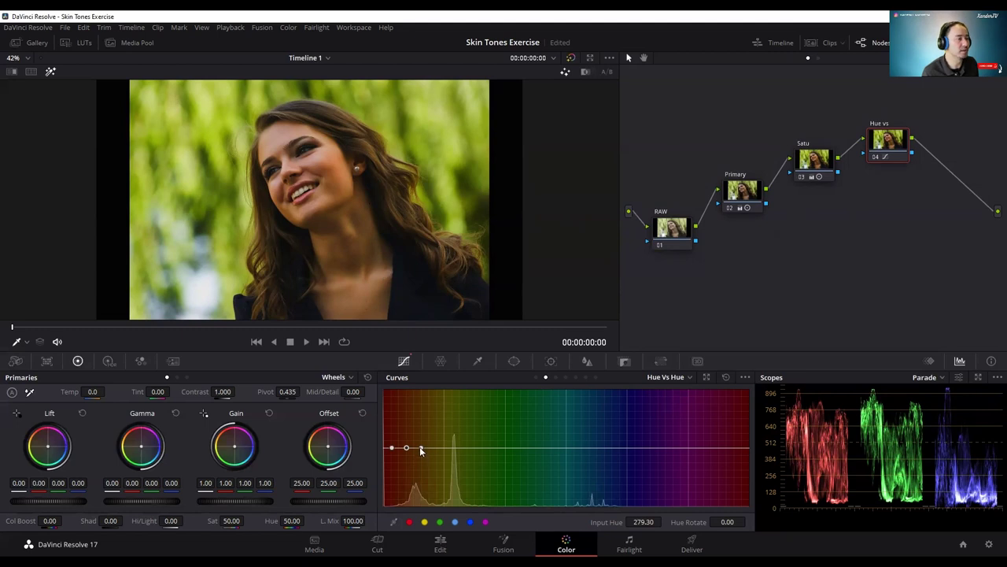
{"action": "left_click_drag", "start_coordinate": [420, 447], "coordinate": [389, 449]}
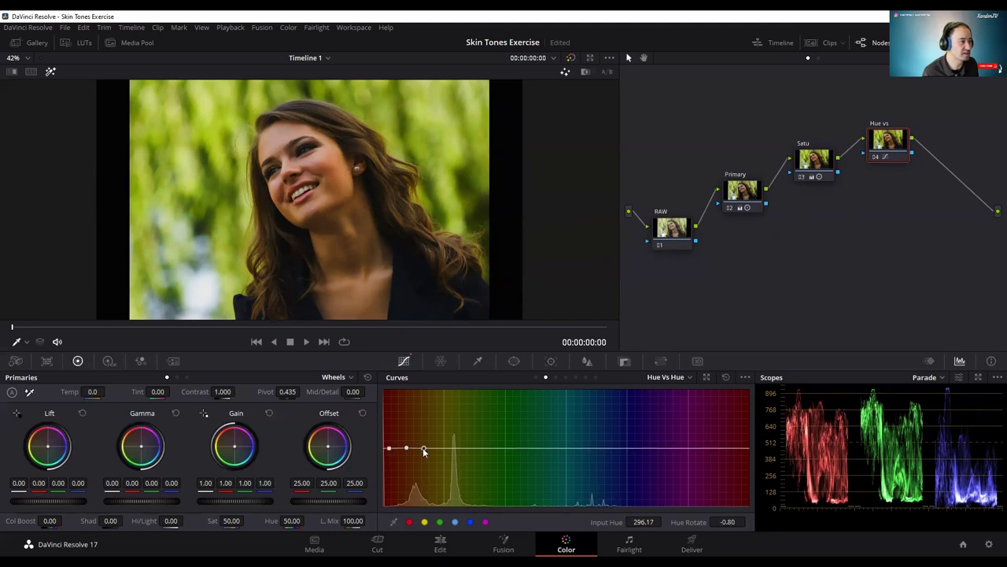
{"action": "left_click_drag", "start_coordinate": [421, 450], "coordinate": [410, 448]}
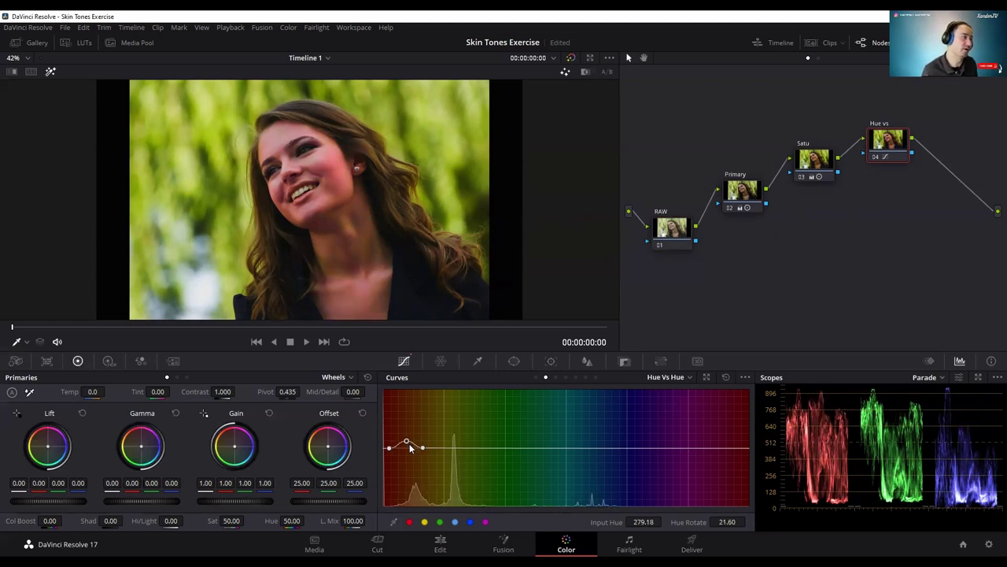
{"action": "left_click_drag", "start_coordinate": [406, 443], "coordinate": [411, 449]}
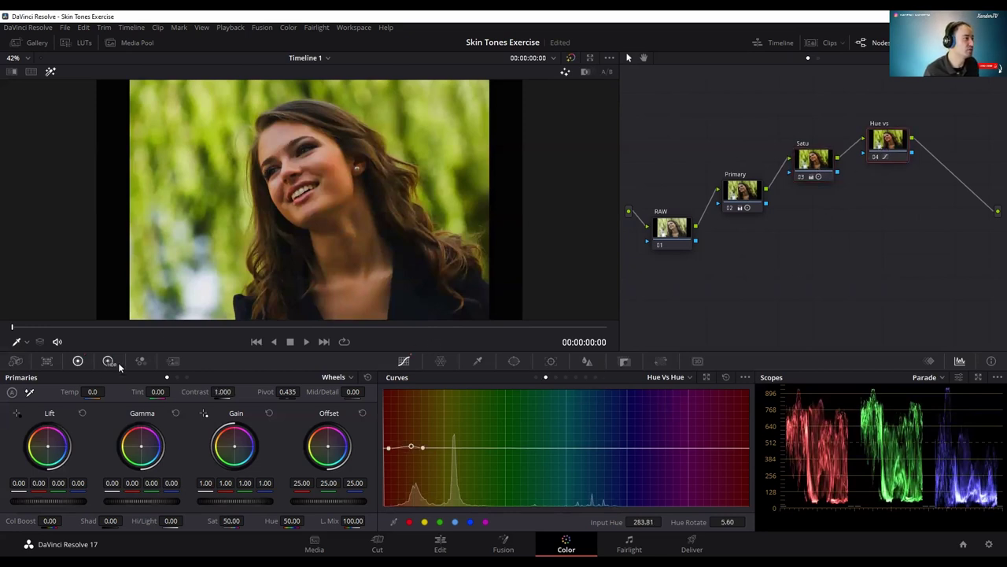
Sample the green foliage beside the face with the Qualifier to add a Hue Vs Hue control point at input hue 330.93.
{"action": "left_click", "coordinate": [23, 343]}
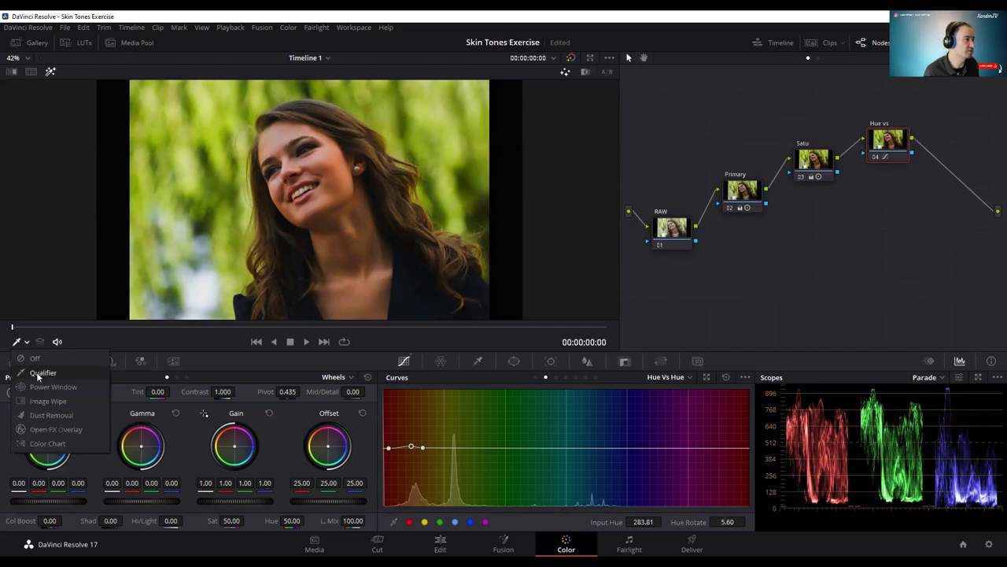
{"action": "left_click", "coordinate": [36, 371]}
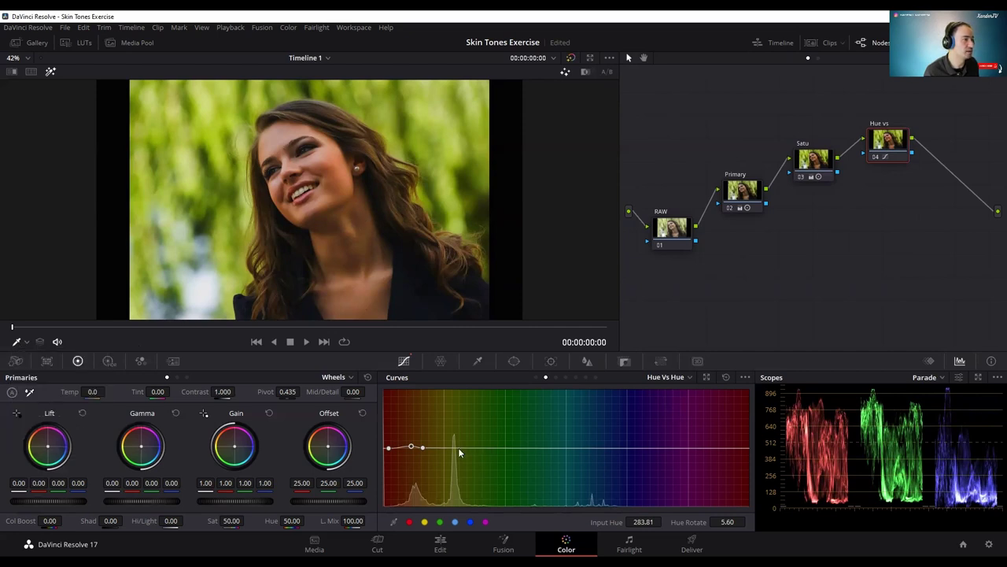
{"action": "left_click", "coordinate": [26, 342]}
{"action": "left_click", "coordinate": [40, 373]}
{"action": "left_click", "coordinate": [238, 187]}
Switch to the Hue Vs Sat curve, sample the cheek's skin tone, and set its point to saturation 0.99 at input hue 288.99.
{"action": "left_click", "coordinate": [688, 379]}
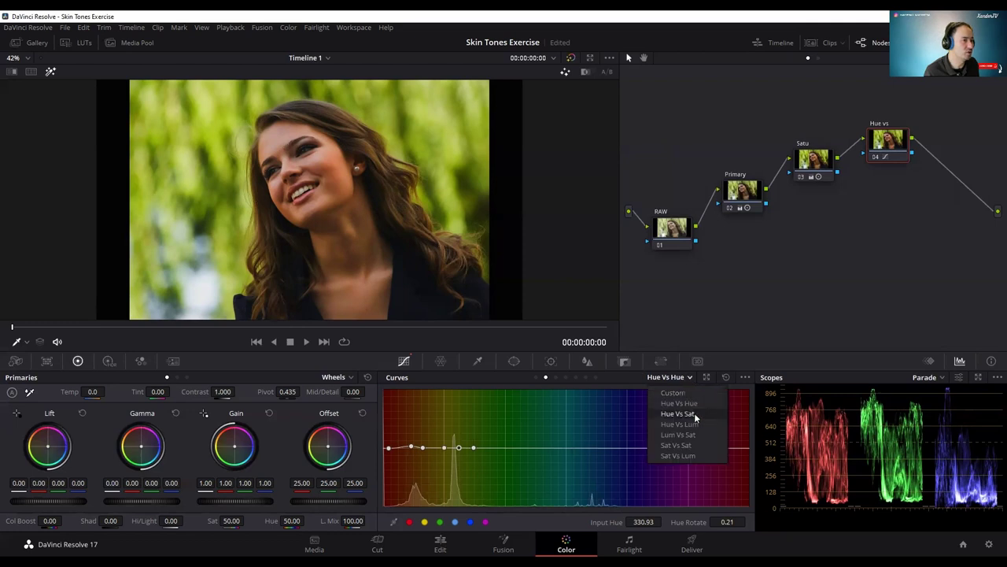
{"action": "left_click", "coordinate": [679, 413]}
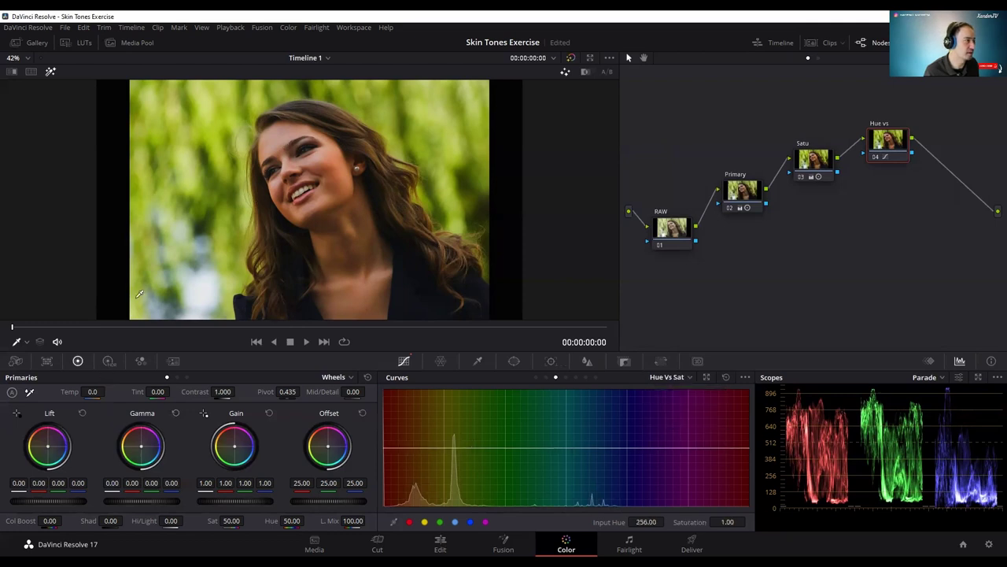
{"action": "left_click", "coordinate": [26, 344]}
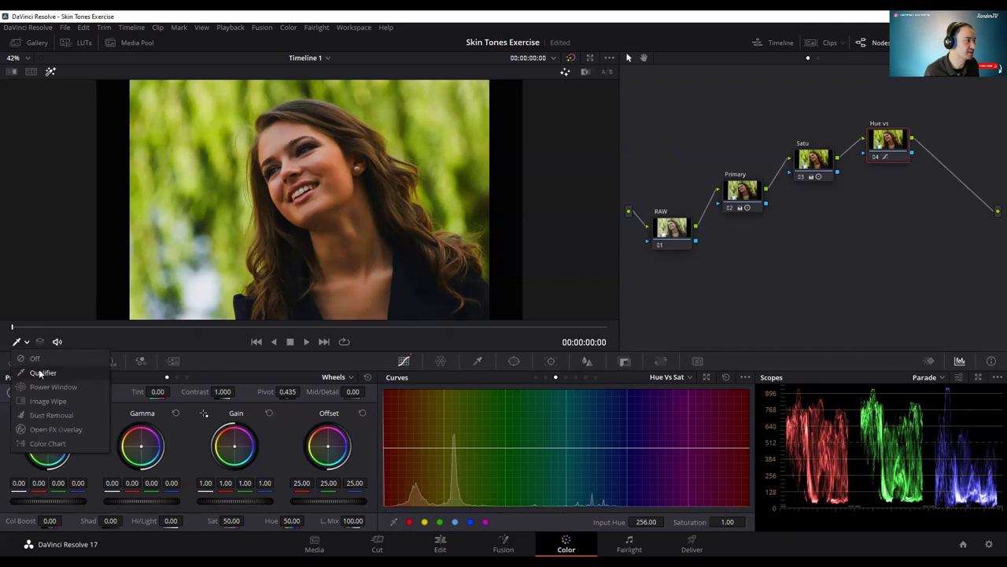
{"action": "left_click", "coordinate": [40, 373]}
{"action": "left_click", "coordinate": [334, 169]}
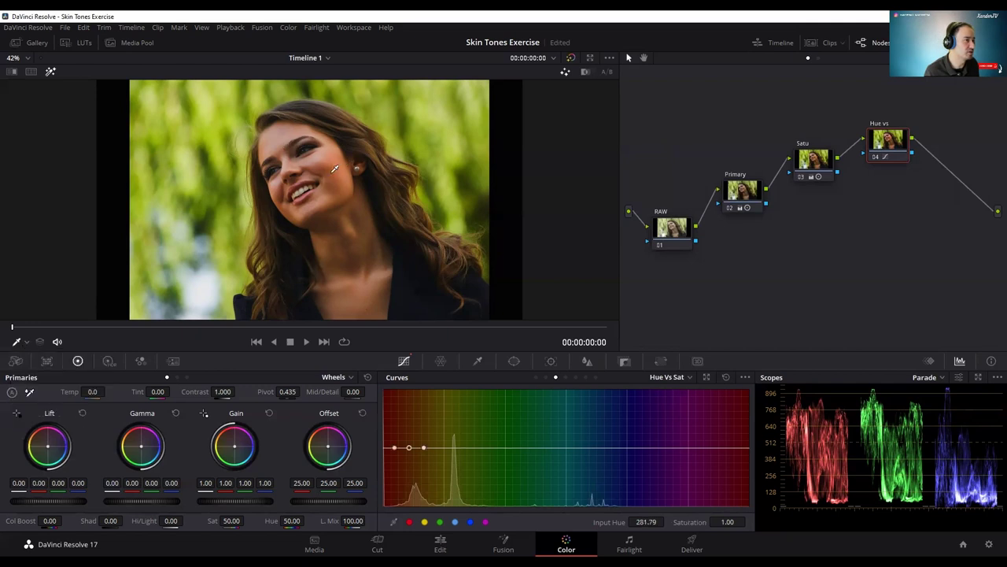
{"action": "mouse_move", "coordinate": [410, 450]}
{"action": "left_mouse_down"}
{"action": "mouse_move", "coordinate": [417, 456]}
{"action": "mouse_move", "coordinate": [414, 429]}
{"action": "mouse_move", "coordinate": [417, 452]}
{"action": "mouse_move", "coordinate": [436, 441]}
{"action": "mouse_move", "coordinate": [419, 444]}
{"action": "left_mouse_up"}
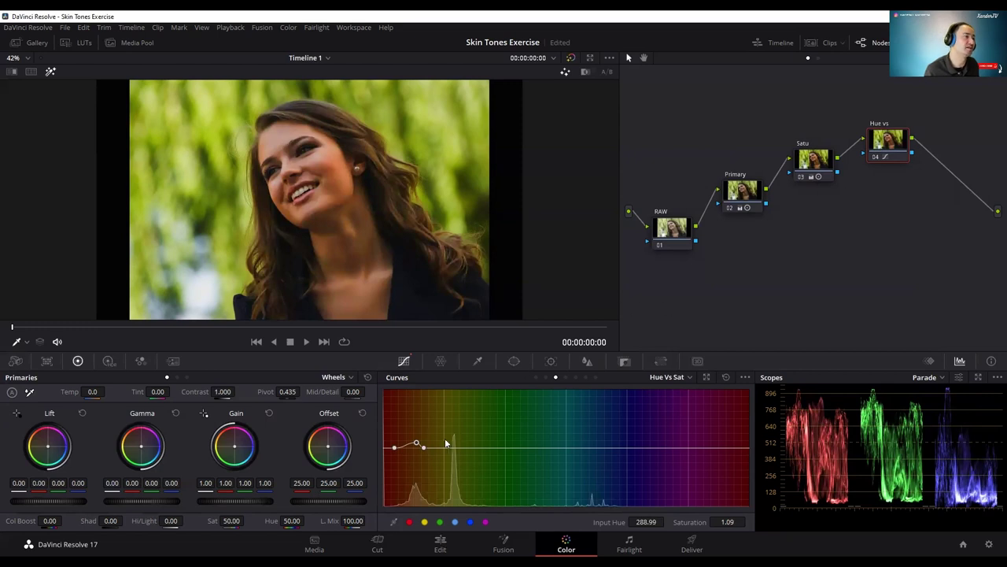
{"action": "left_click_drag", "start_coordinate": [419, 445], "coordinate": [418, 450]}
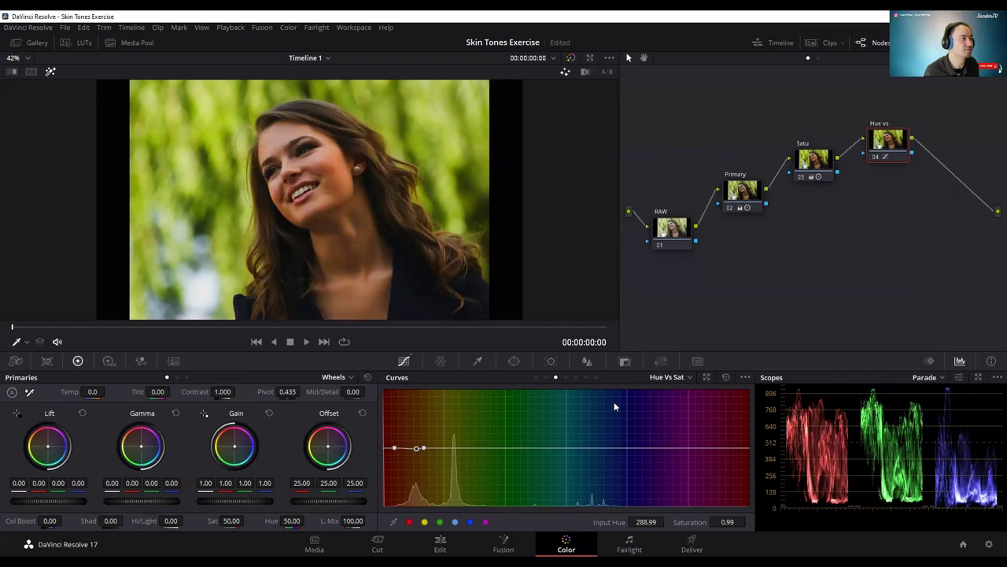
Switch to the Hue Vs Lum curve, sample the skin near the jaw, and set its point to Lum Gain 0.97 at input hue 289.99.
{"action": "left_click", "coordinate": [684, 378]}
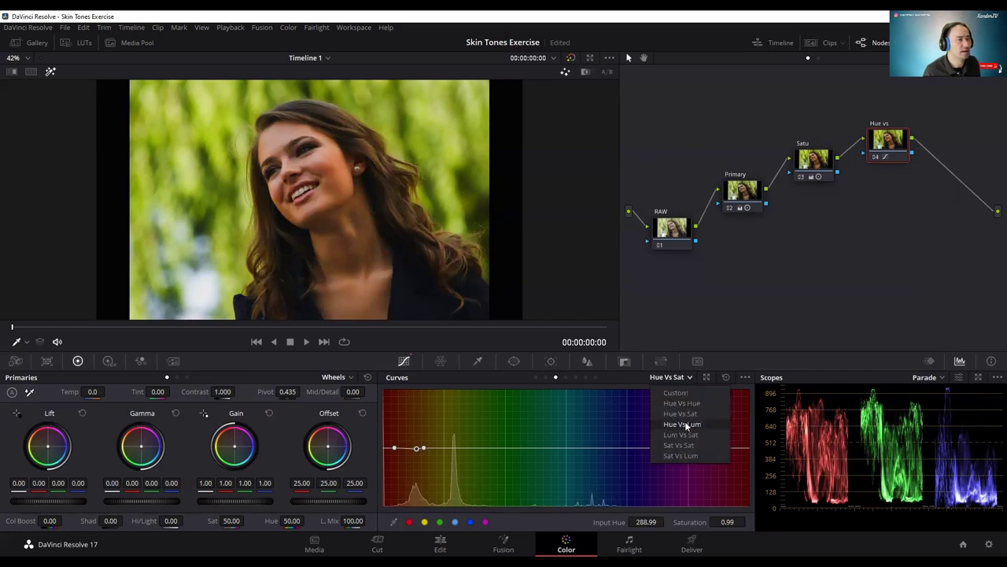
{"action": "left_click", "coordinate": [682, 425]}
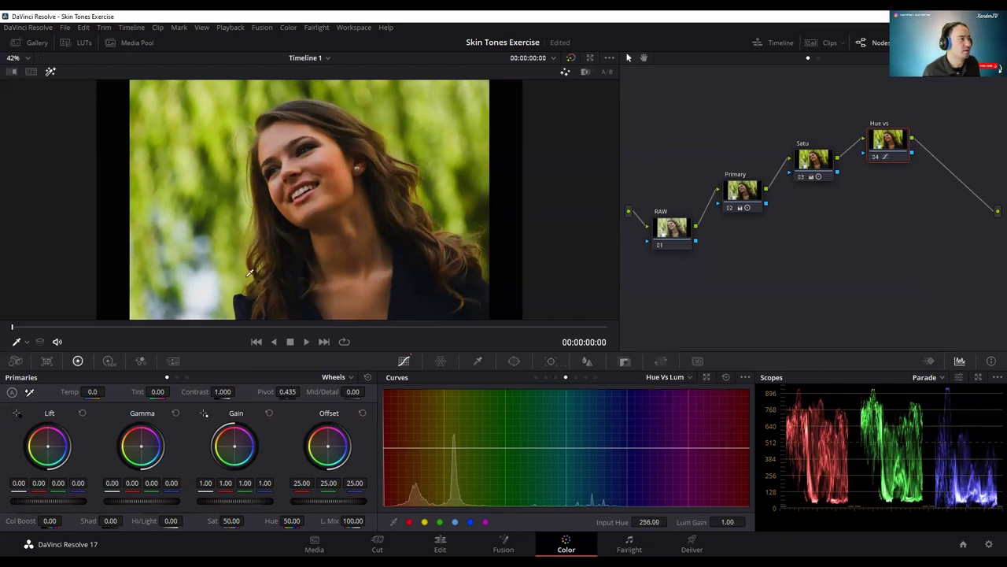
{"action": "left_click", "coordinate": [21, 341]}
{"action": "left_click", "coordinate": [45, 372]}
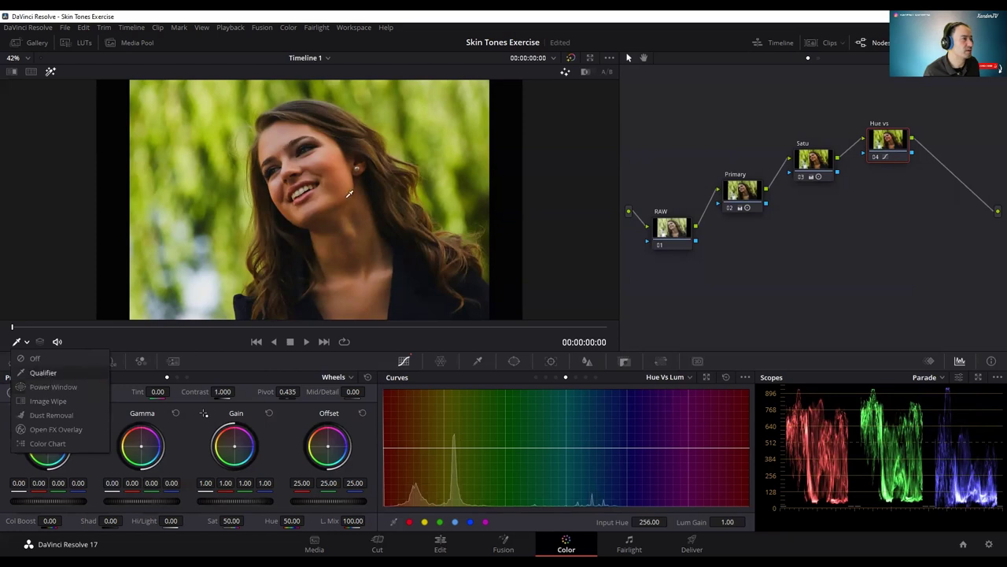
{"action": "left_click", "coordinate": [347, 193]}
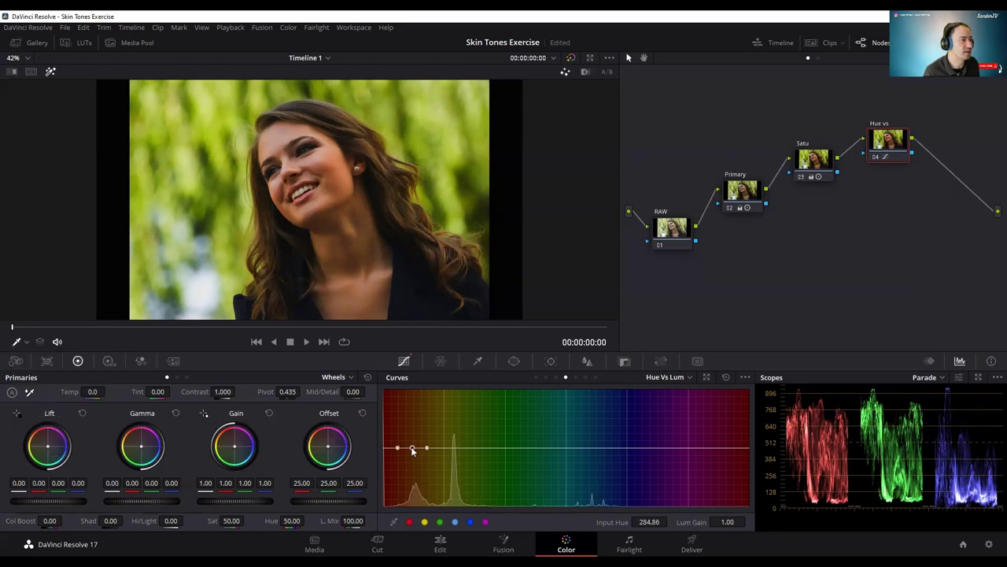
{"action": "mouse_move", "coordinate": [412, 450]}
{"action": "left_mouse_down"}
{"action": "mouse_move", "coordinate": [415, 461]}
{"action": "mouse_move", "coordinate": [406, 452]}
{"action": "mouse_move", "coordinate": [413, 448]}
{"action": "left_mouse_up"}
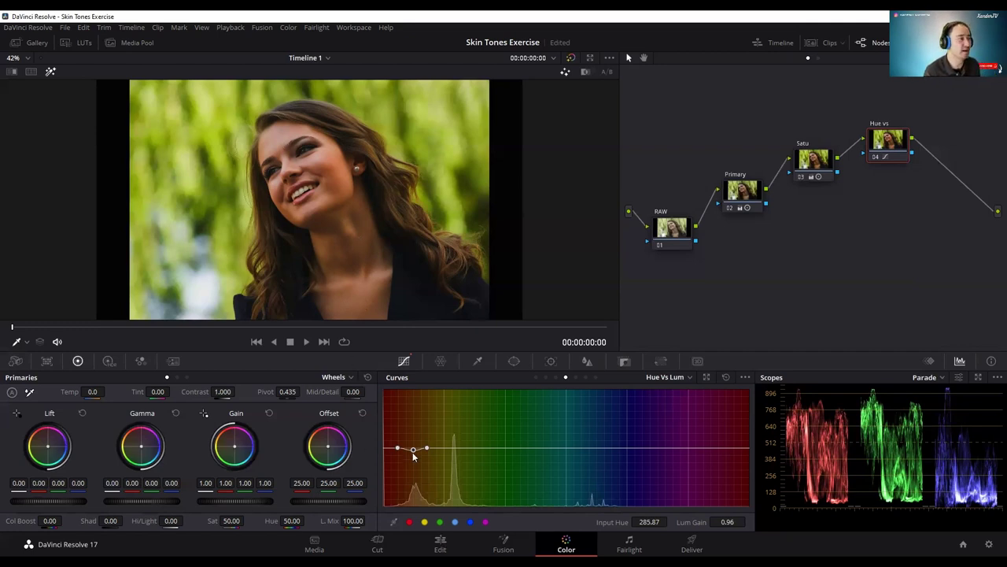
{"action": "mouse_move", "coordinate": [412, 450]}
{"action": "left_mouse_down"}
{"action": "mouse_move", "coordinate": [407, 434]}
{"action": "mouse_move", "coordinate": [408, 453]}
{"action": "mouse_move", "coordinate": [418, 453]}
{"action": "left_mouse_up"}
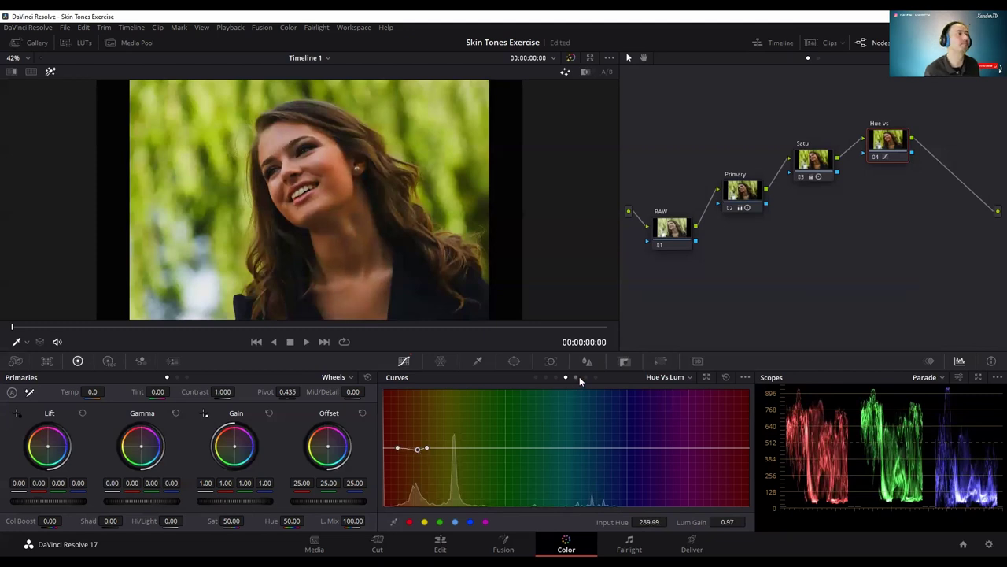
Lower the skin point on the Hue Vs Sat curve to saturation 0.91 at input hue 289.99, and compare the Satu and Hue vs nodes.
{"action": "left_click", "coordinate": [688, 378]}
{"action": "left_click", "coordinate": [684, 413]}
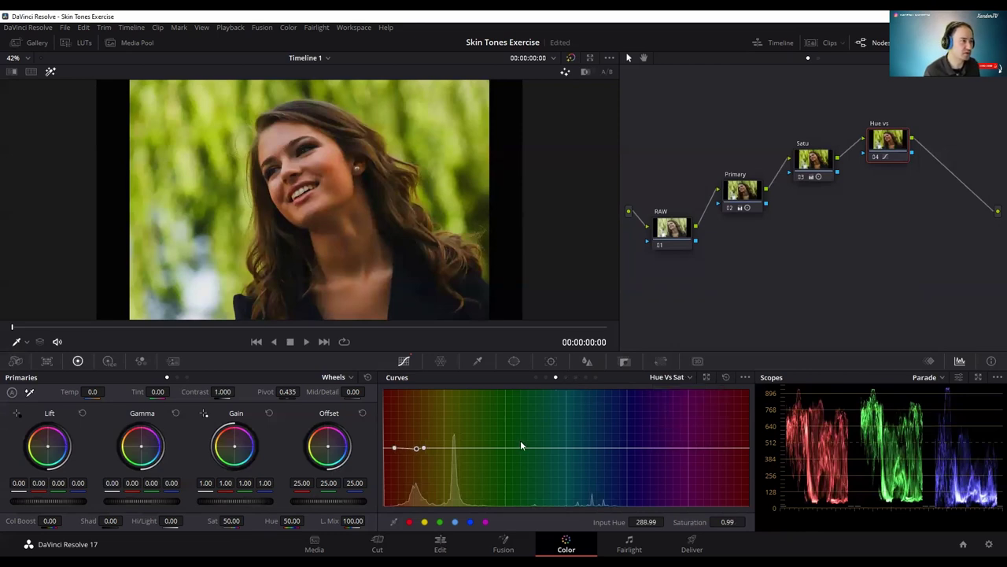
{"action": "left_click", "coordinate": [423, 447]}
{"action": "left_click_drag", "start_coordinate": [422, 446], "coordinate": [418, 456]}
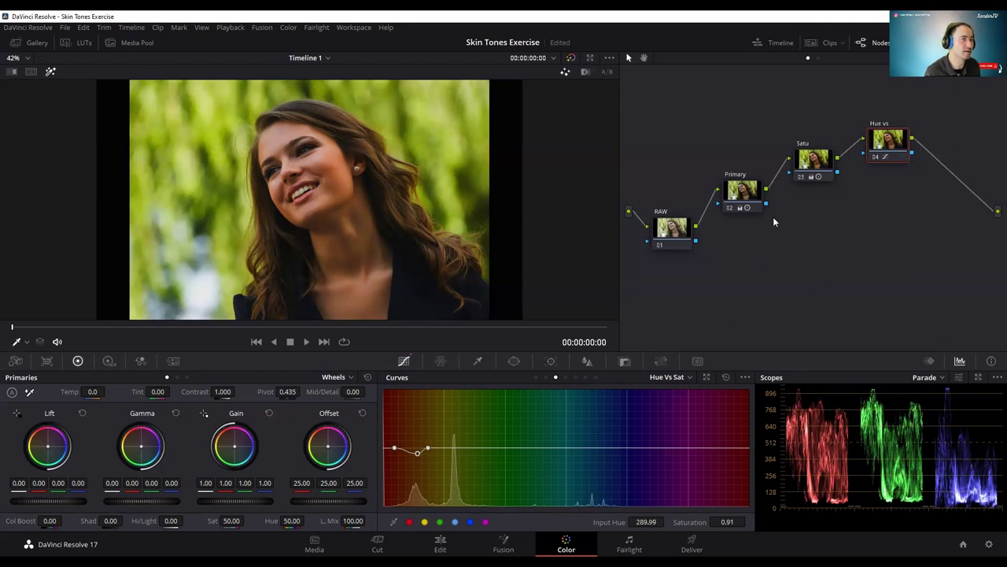
{"action": "left_click", "coordinate": [818, 161]}
{"action": "left_click", "coordinate": [892, 144]}
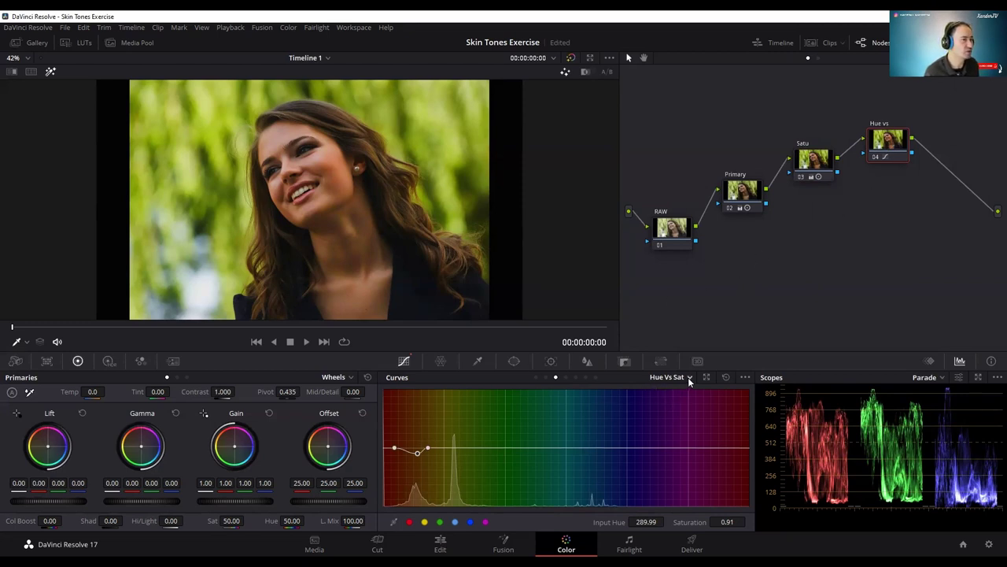
Sample the green foliage for the Hue Vs Sat curve and set its point to saturation 0.98 at input hue 323.47.
{"action": "left_click", "coordinate": [25, 344]}
{"action": "left_click", "coordinate": [35, 380]}
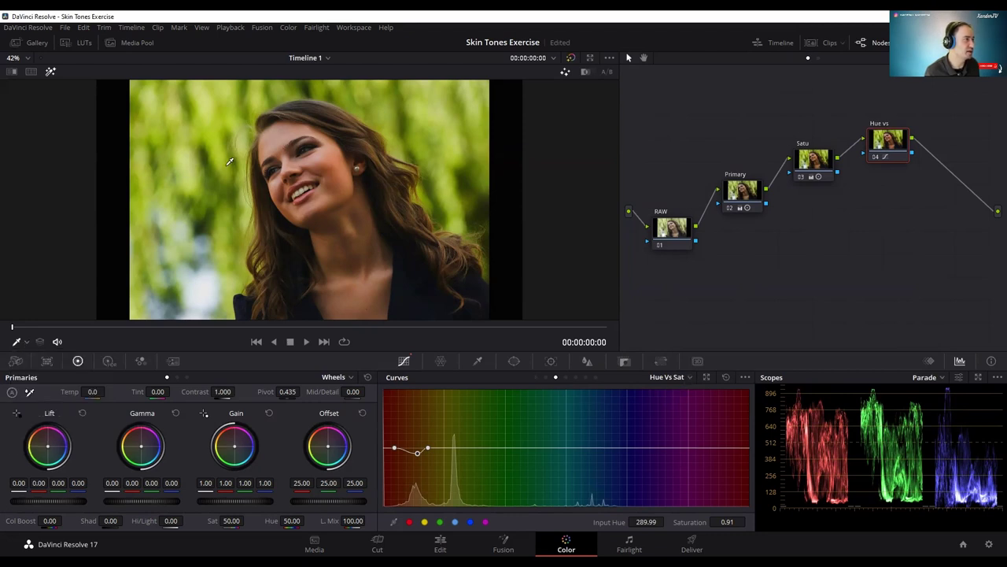
{"action": "left_click", "coordinate": [228, 172]}
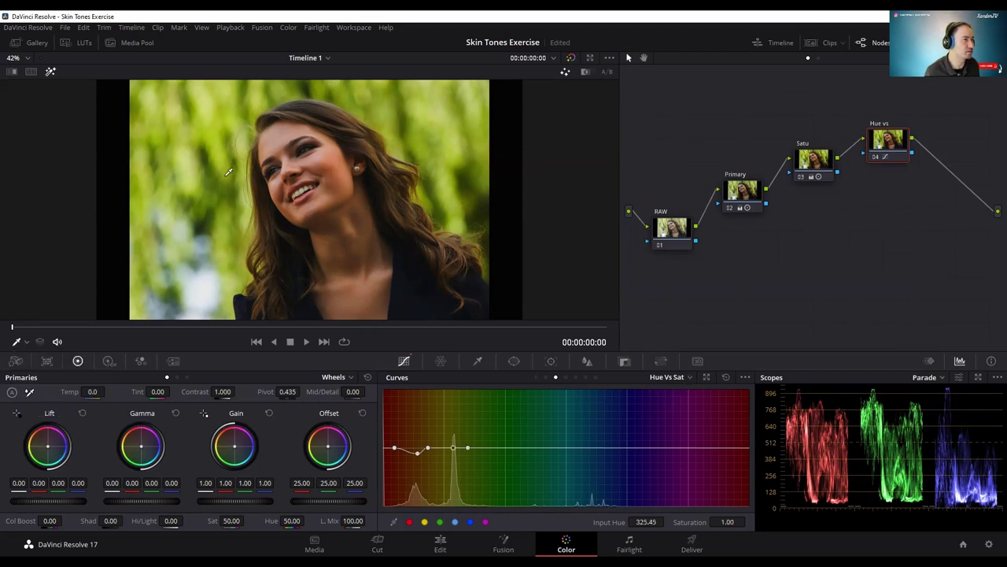
{"action": "mouse_move", "coordinate": [453, 450]}
{"action": "left_mouse_down"}
{"action": "mouse_move", "coordinate": [461, 419]}
{"action": "mouse_move", "coordinate": [445, 417]}
{"action": "mouse_move", "coordinate": [450, 452]}
{"action": "mouse_move", "coordinate": [469, 450]}
{"action": "mouse_move", "coordinate": [455, 446]}
{"action": "mouse_move", "coordinate": [452, 458]}
{"action": "left_mouse_up"}
{"action": "left_click", "coordinate": [468, 448]}
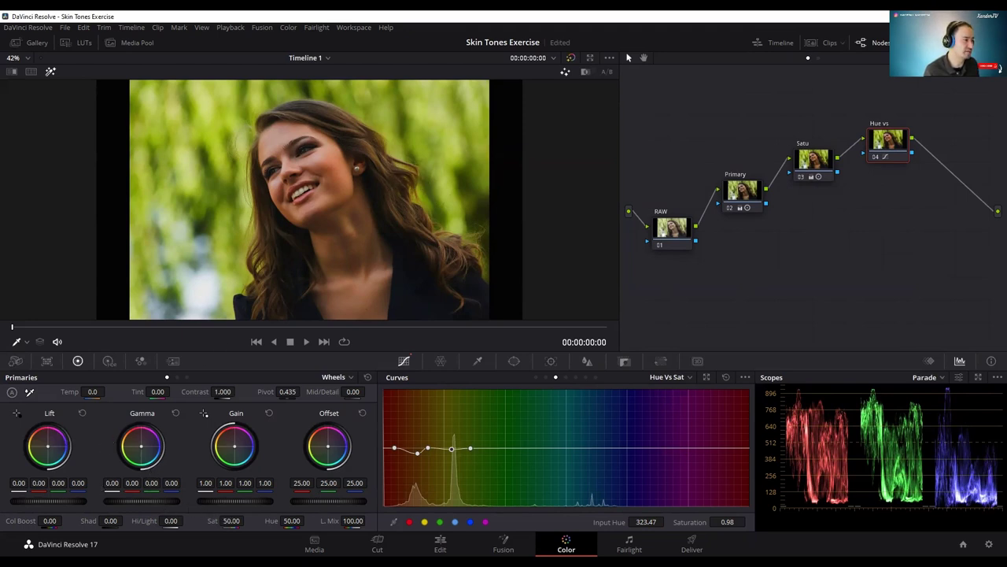
Set the Hue vs node's overall saturation to 52.20 and compare it with the Satu node.
{"action": "left_click_drag", "start_coordinate": [236, 520], "coordinate": [246, 521]}
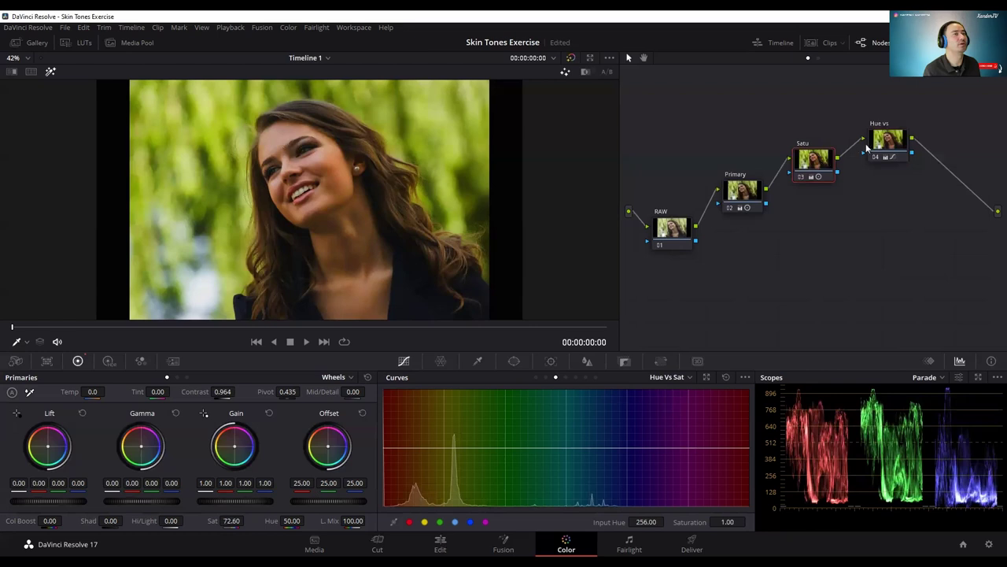
{"action": "left_click", "coordinate": [816, 169]}
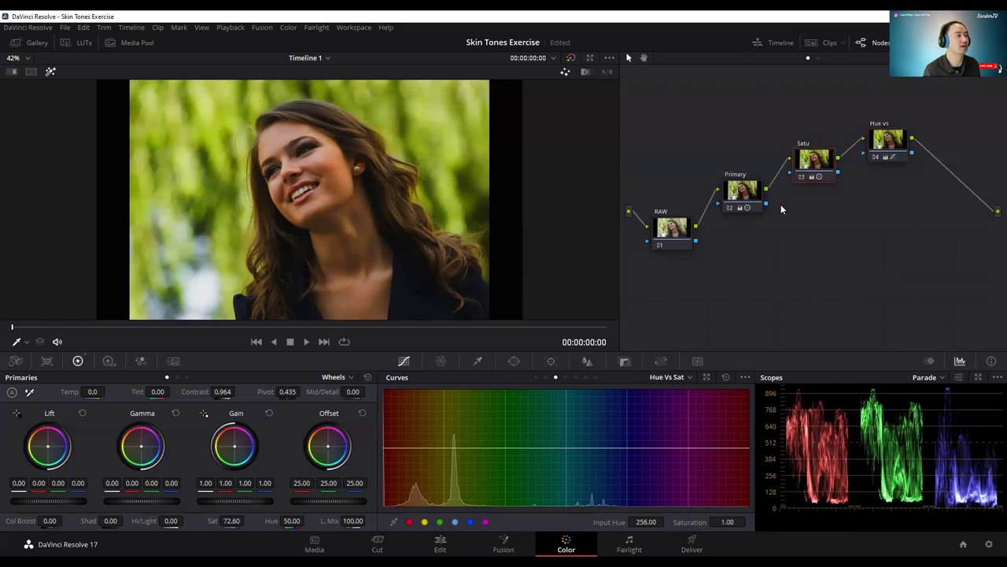
{"action": "left_click", "coordinate": [886, 142]}
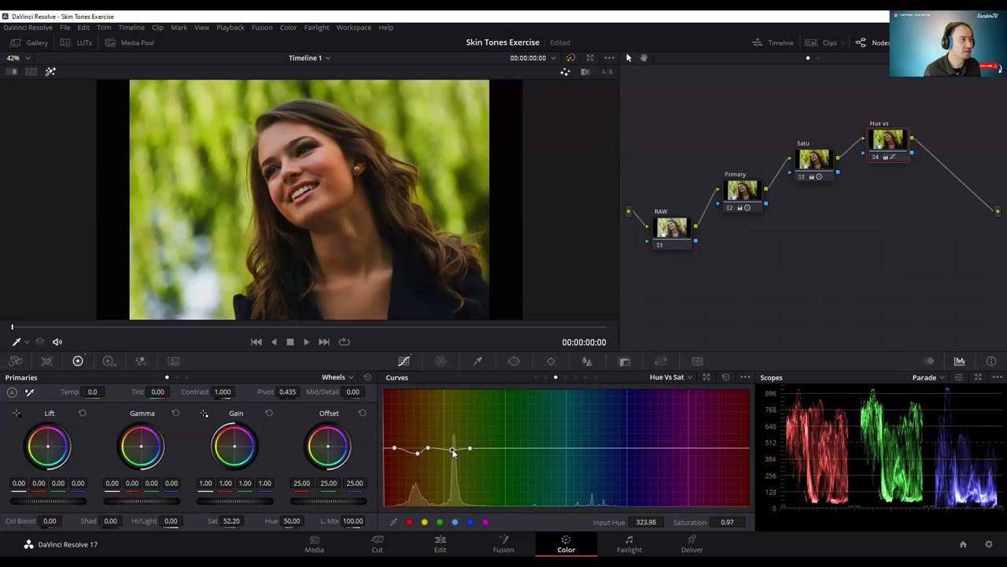
Set the Hue Vs Sat foliage point to saturation 0.90 at input hue 327.07 and the skin point to 0.93 at 292.05.
{"action": "left_click_drag", "start_coordinate": [454, 452], "coordinate": [456, 455]}
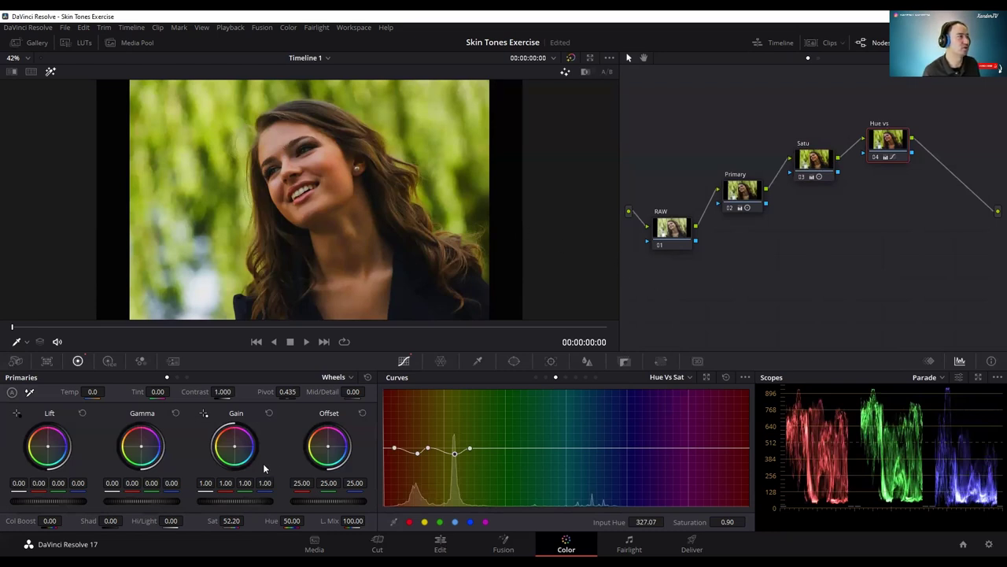
{"action": "left_click", "coordinate": [887, 144]}
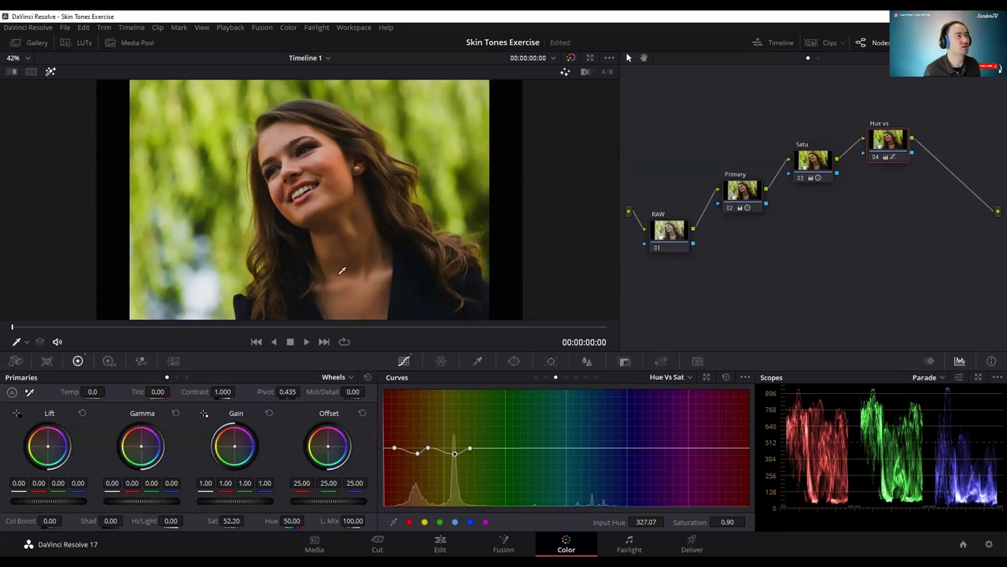
{"action": "left_click", "coordinate": [26, 342]}
{"action": "left_click", "coordinate": [37, 373]}
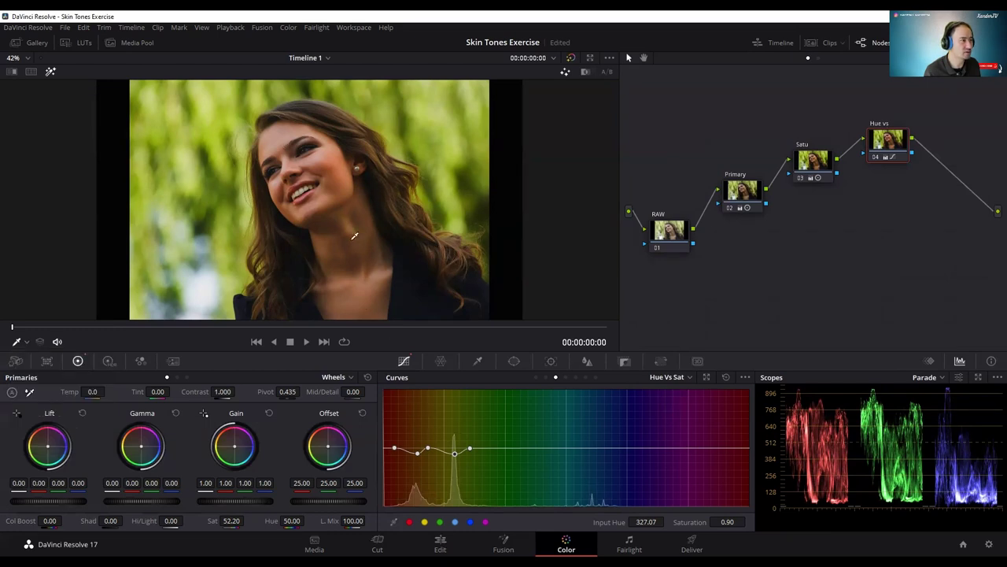
{"action": "left_click", "coordinate": [258, 184]}
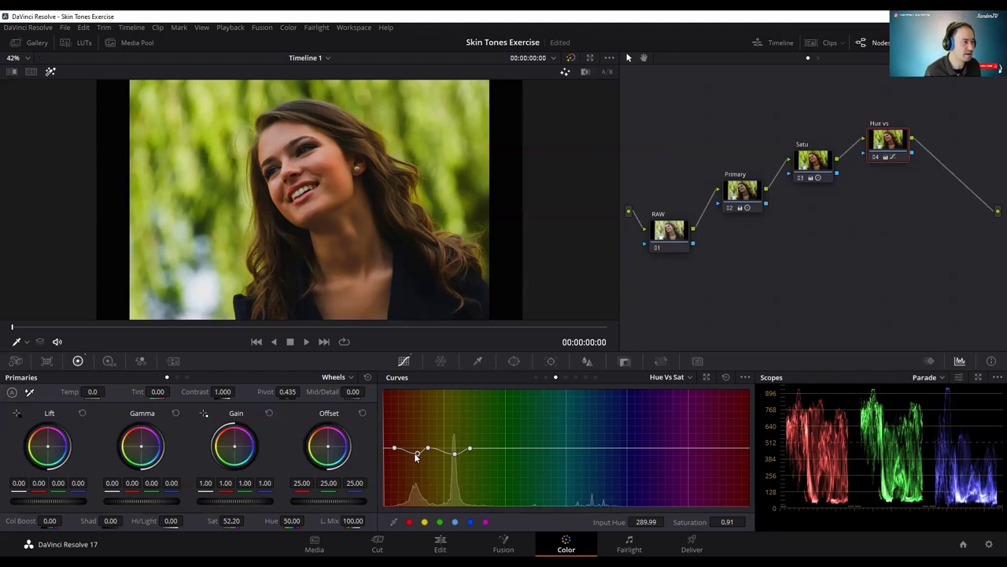
{"action": "mouse_move", "coordinate": [418, 456]}
{"action": "left_mouse_down"}
{"action": "mouse_move", "coordinate": [416, 443]}
{"action": "mouse_move", "coordinate": [421, 456]}
{"action": "left_mouse_up"}
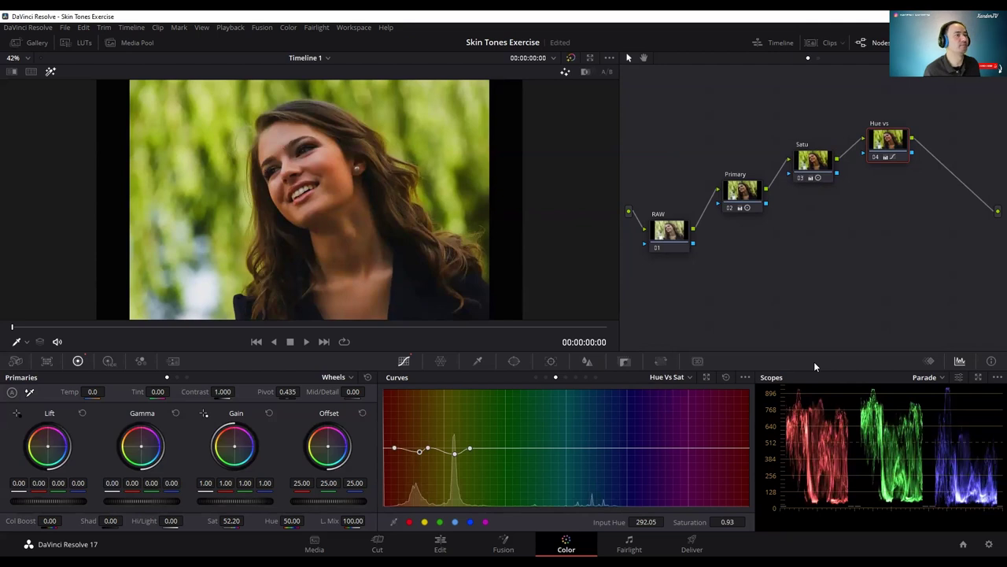
Compare the grading across the Satu, RAW and Primary nodes, ending with Hue vs selected.
{"action": "left_click", "coordinate": [821, 171]}
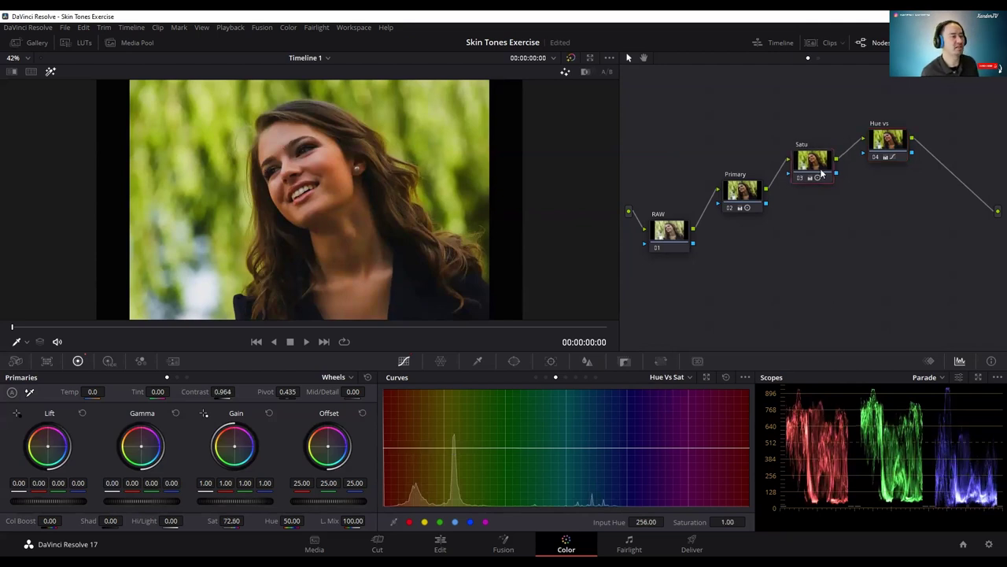
{"action": "left_click", "coordinate": [667, 233]}
{"action": "left_click", "coordinate": [754, 195]}
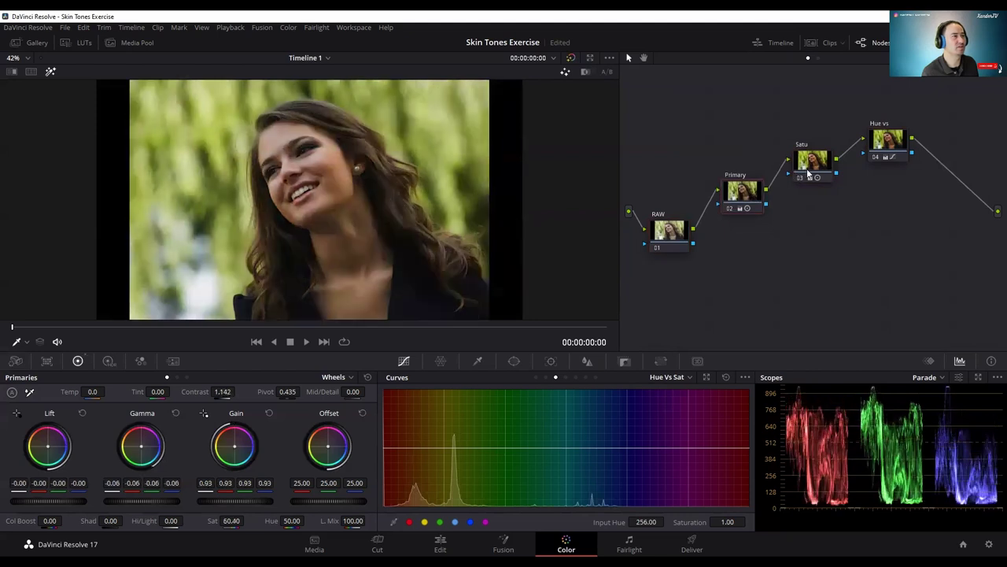
{"action": "left_click", "coordinate": [876, 155]}
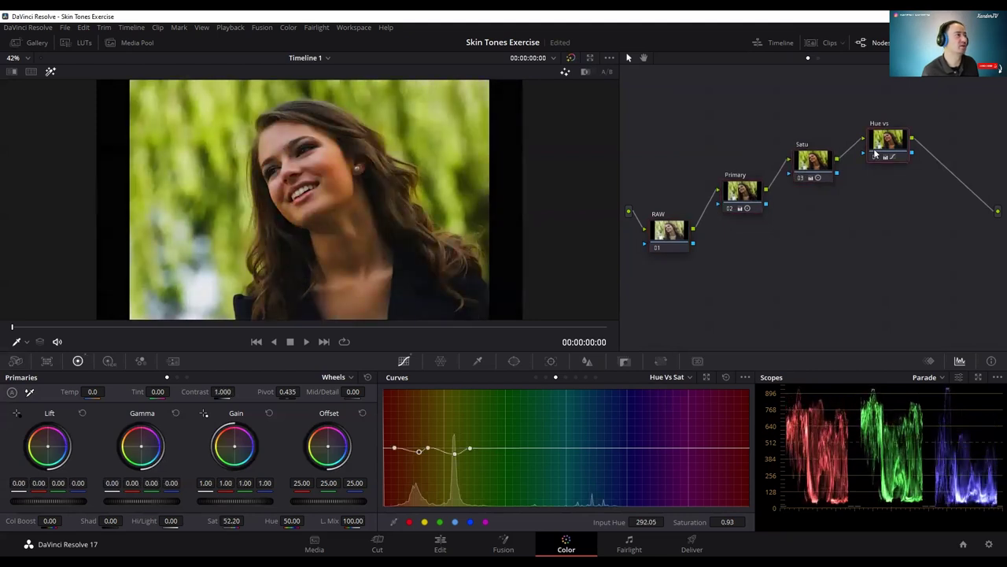